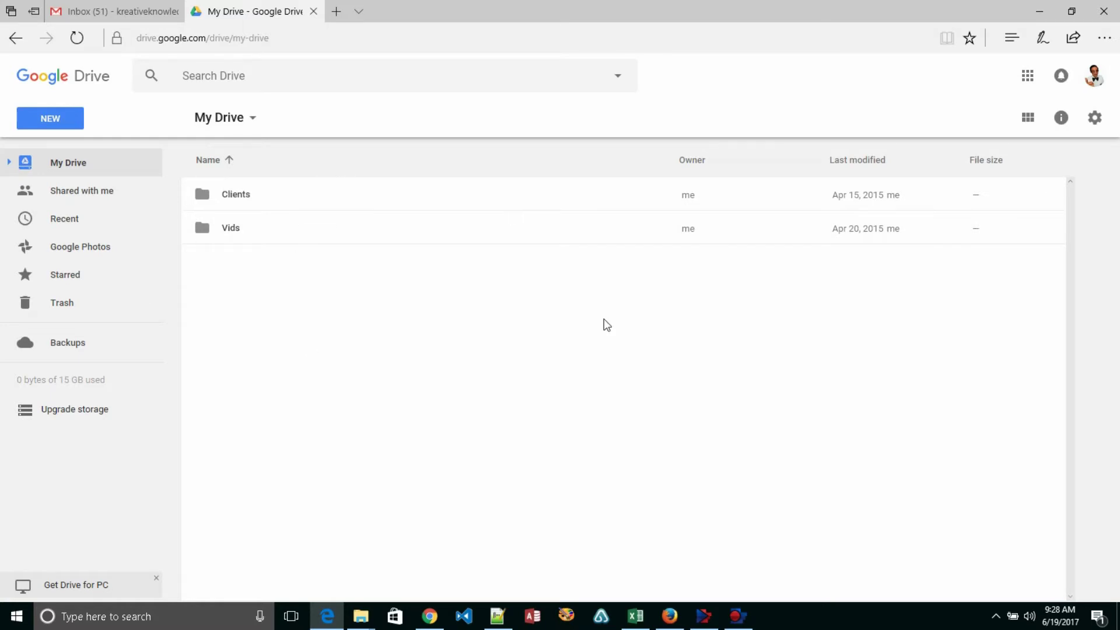
- Create a new blank Google Docs document from the NEW menu, always allowing Edge's pop-ups
{"action": "left_click", "coordinate": [48, 124]}
{"action": "left_click", "coordinate": [48, 123]}
{"action": "left_click", "coordinate": [90, 244]}
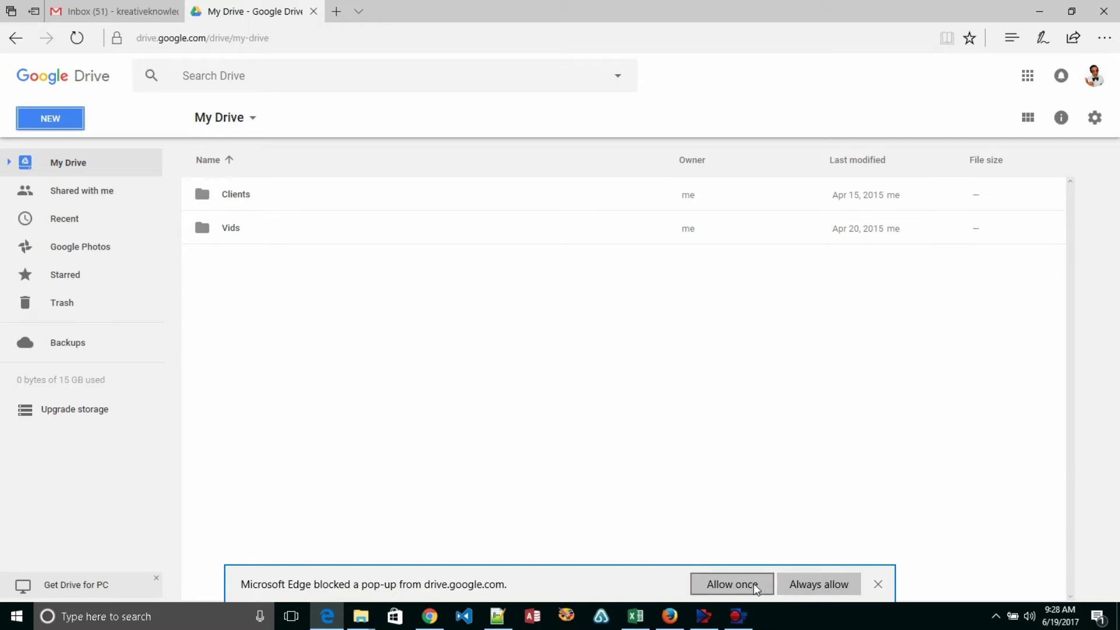
{"action": "left_click", "coordinate": [801, 585]}
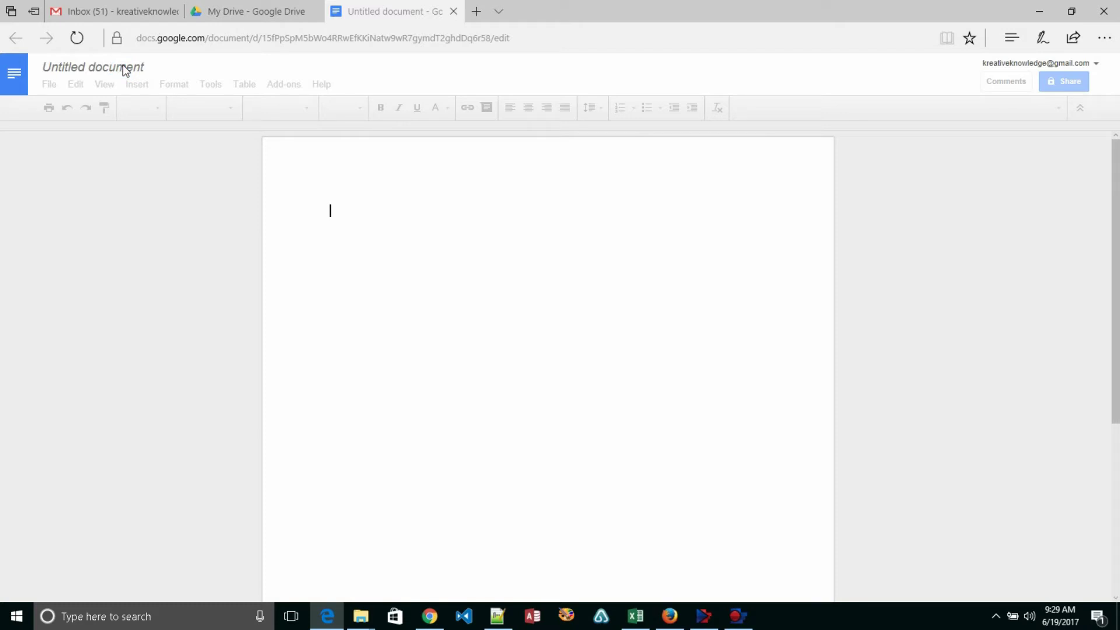
- Retitle the untitled document 'Google Drive is amazing' and dismiss the Keep suggestion
{"action": "left_click", "coordinate": [126, 68]}
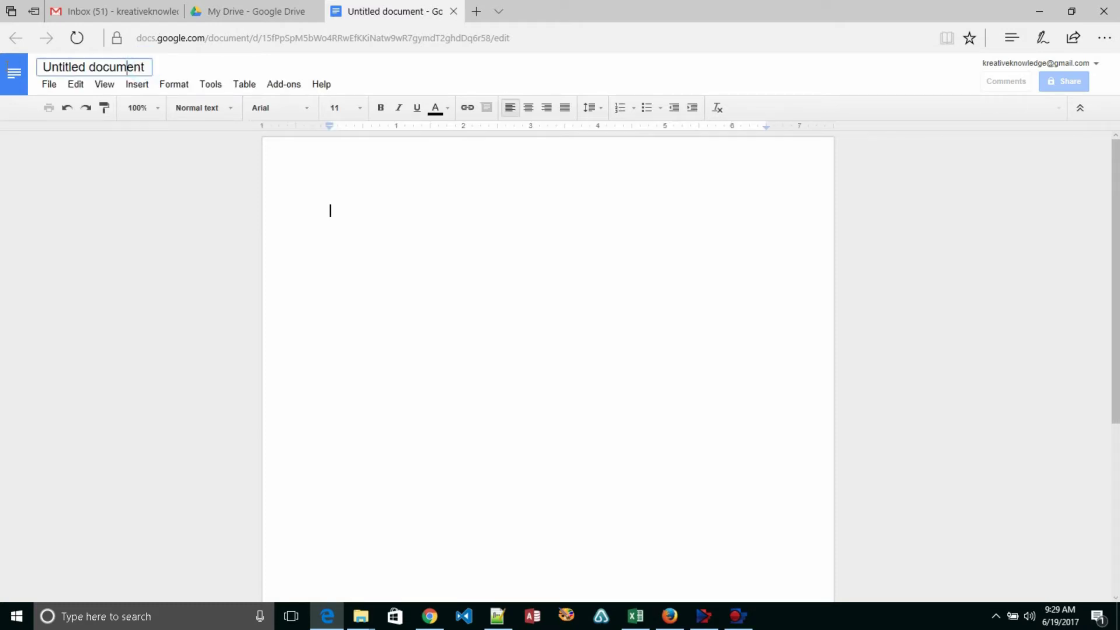
{"action": "key", "text": "ctrl+a"}
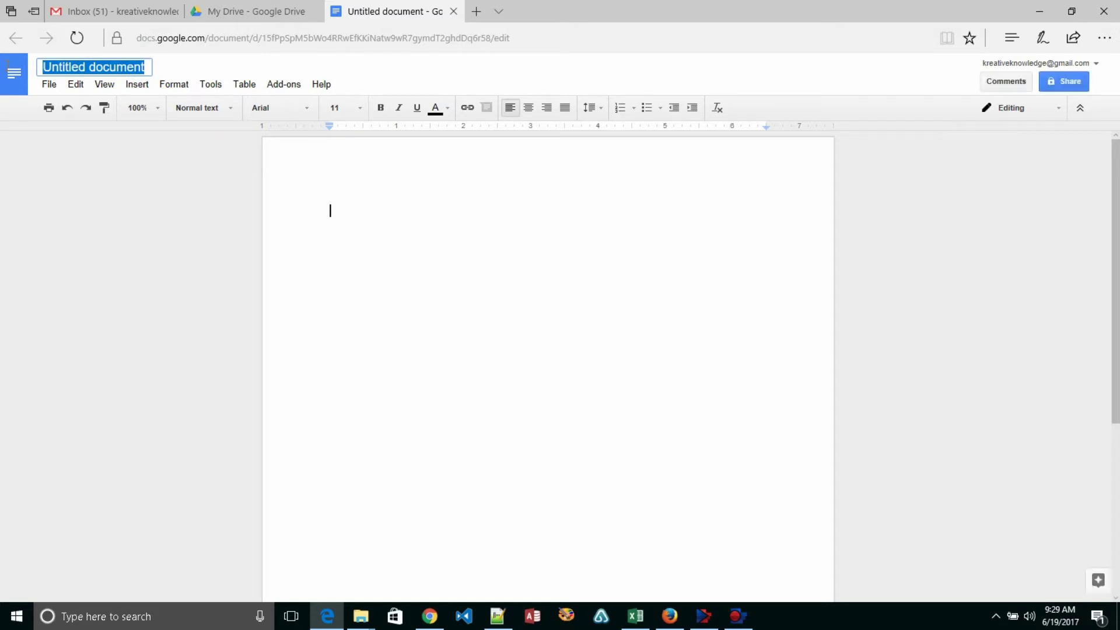
{"action": "type", "text": "Goo"}
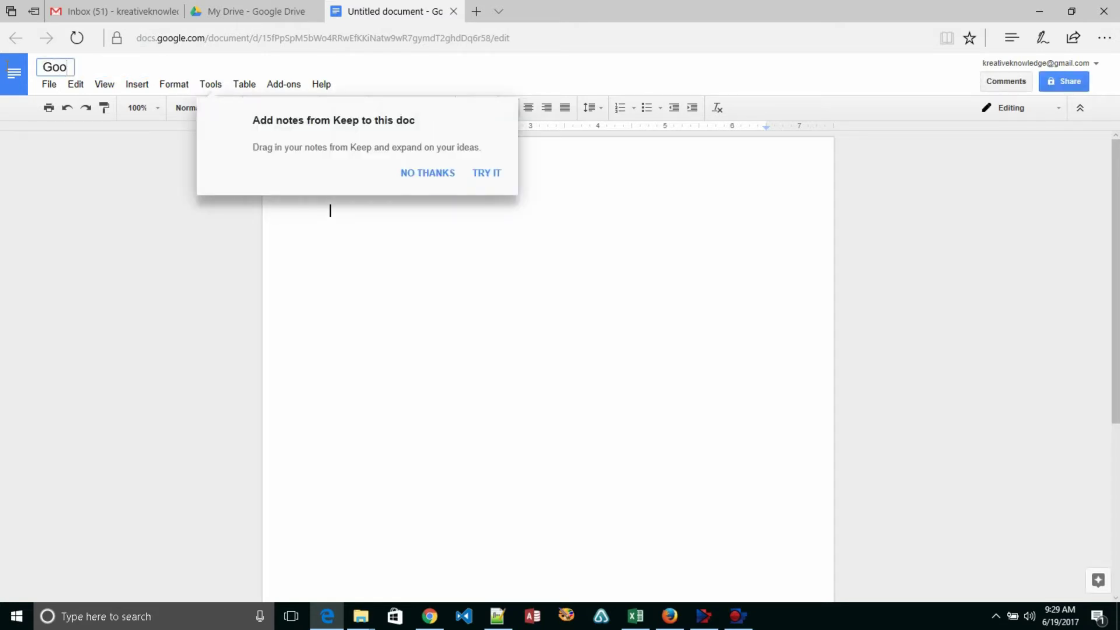
{"action": "type", "text": "gle Drive is amazing"}
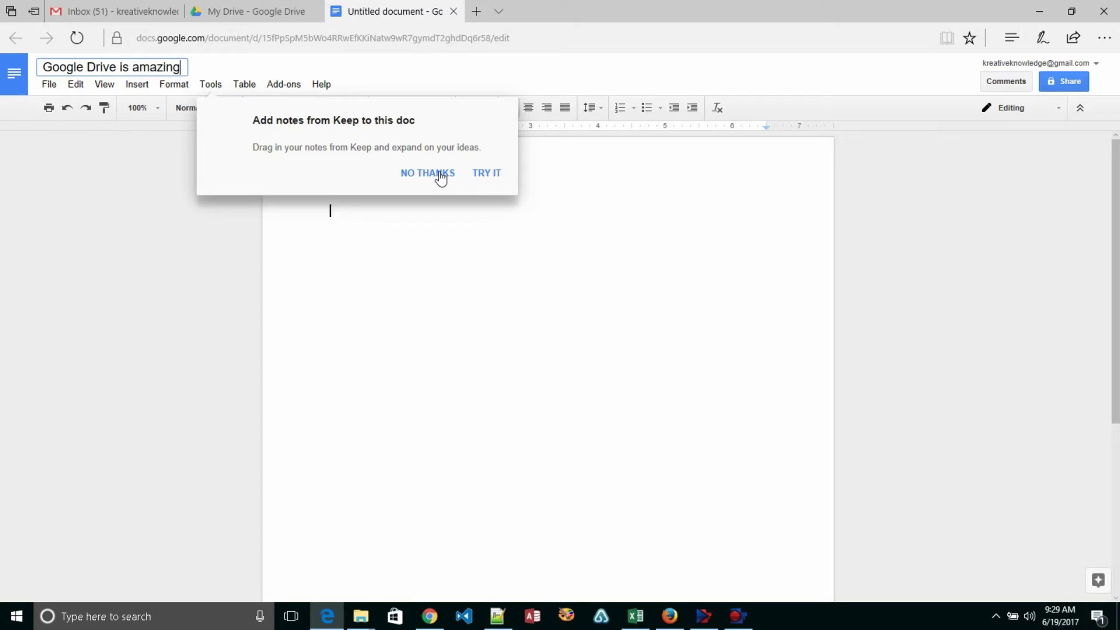
{"action": "key", "text": "Return"}
{"action": "left_click", "coordinate": [441, 176]}
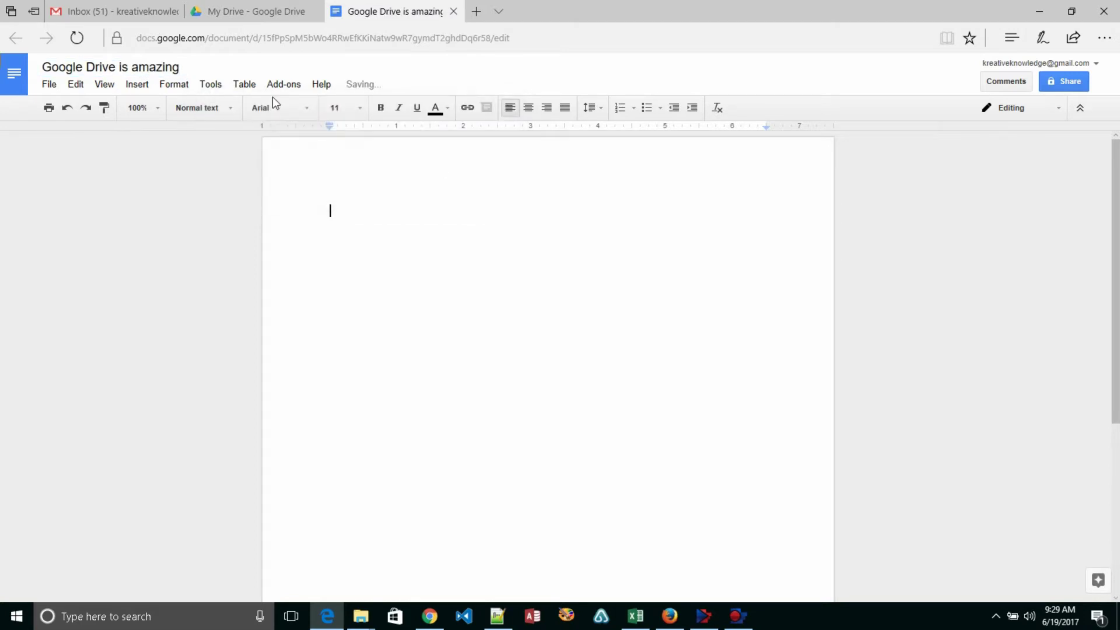
{"action": "left_click", "coordinate": [363, 204]}
- Type 'Here is a my document.' and 'I can add text as needed.' on separate lines
{"action": "type", "text": "Here is a my document."}
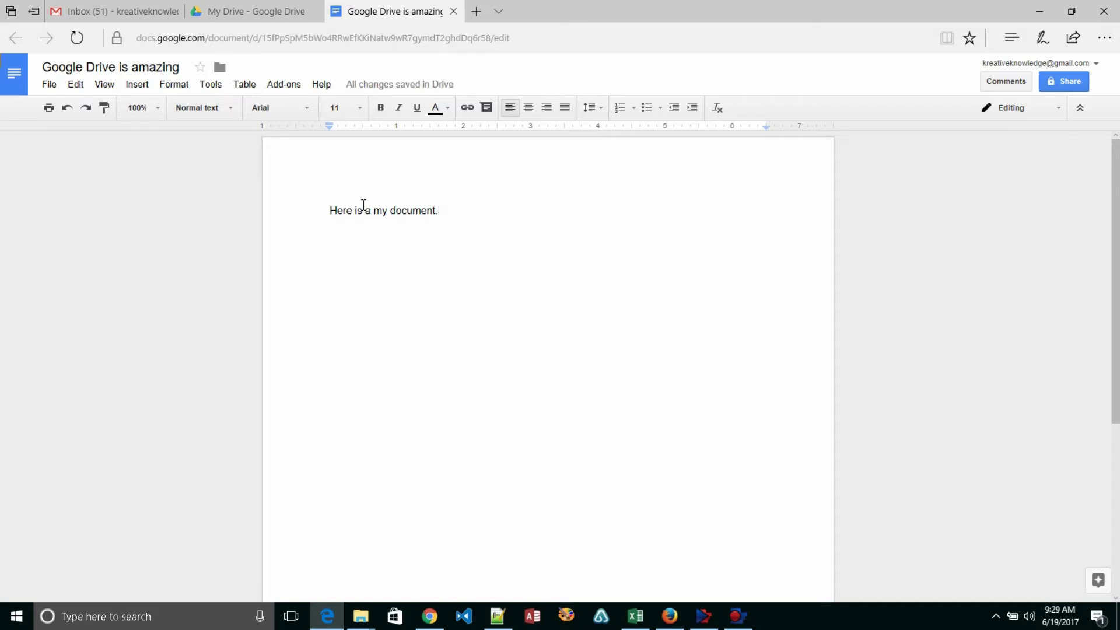
{"action": "key", "text": "Return"}
{"action": "type", "text": "I can add text "}
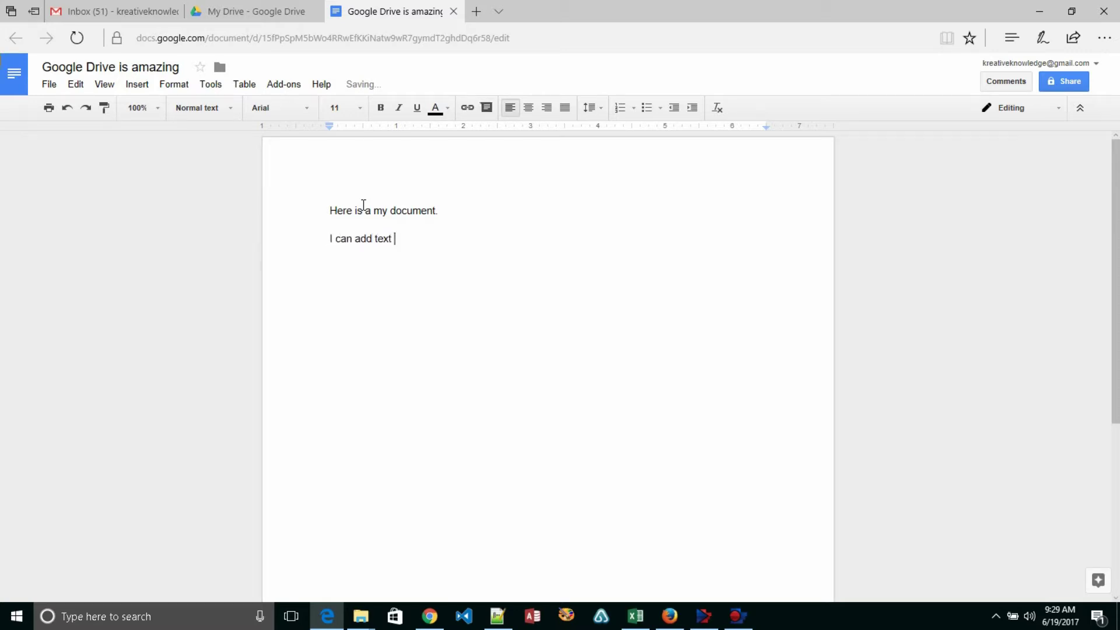
{"action": "type", "text": "as needed."}
{"action": "key", "text": "Return"}
{"action": "key", "text": "Return"}
{"action": "left_click", "coordinate": [233, 108]}
{"action": "left_click", "coordinate": [231, 108]}
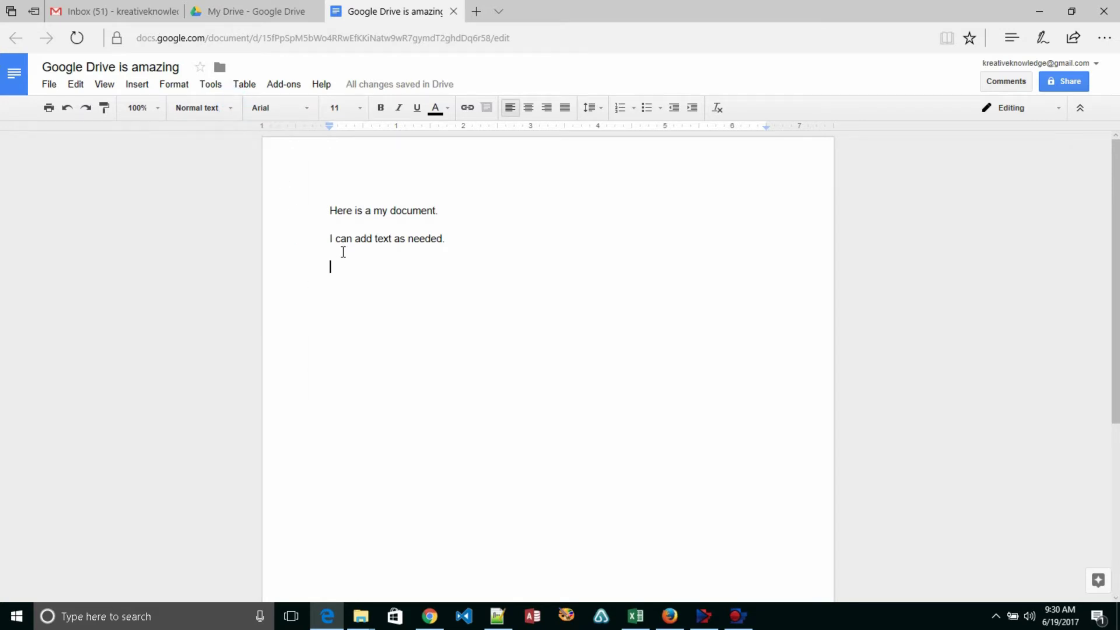
- Add a Heading 1 line 'Heading 1' followed by the normal line 'That was heading 1'
{"action": "left_click", "coordinate": [230, 107]}
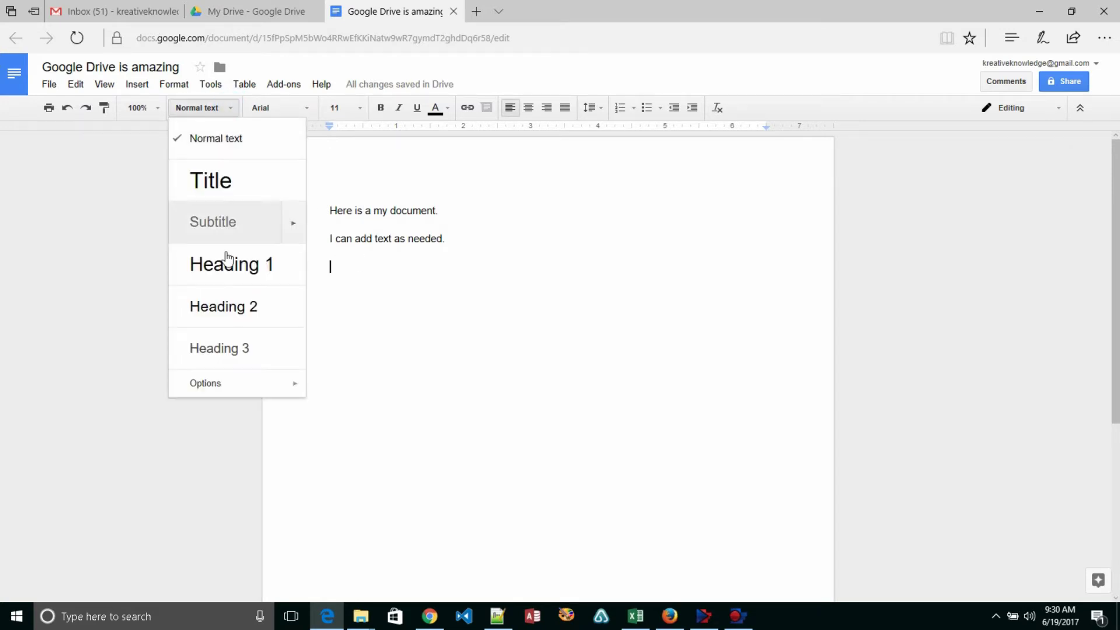
{"action": "left_click", "coordinate": [226, 256]}
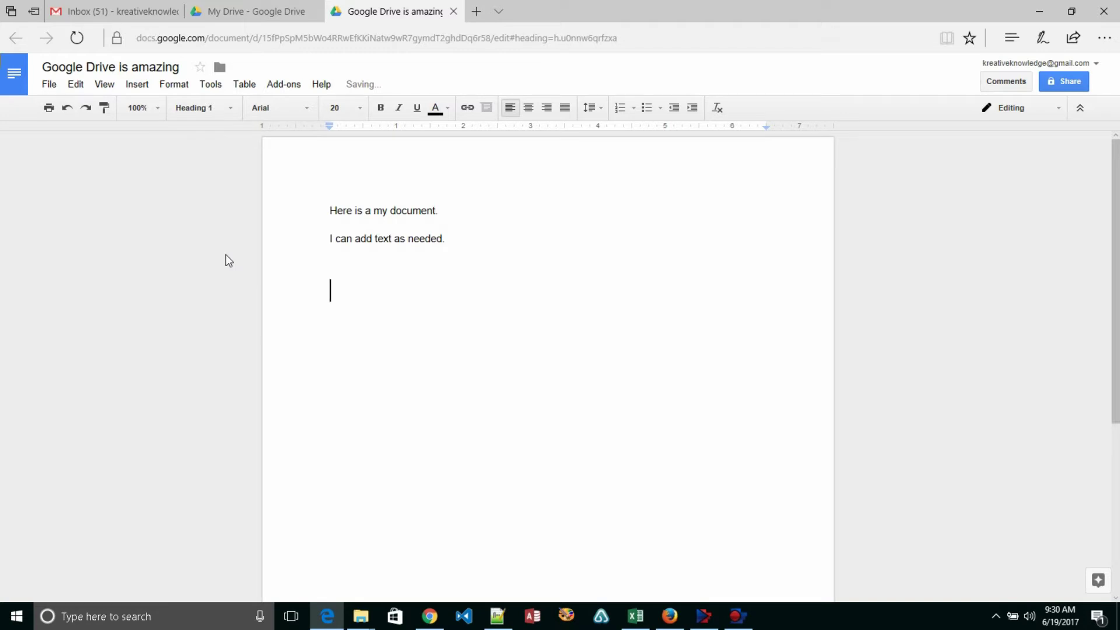
{"action": "type", "text": "Heading 1"}
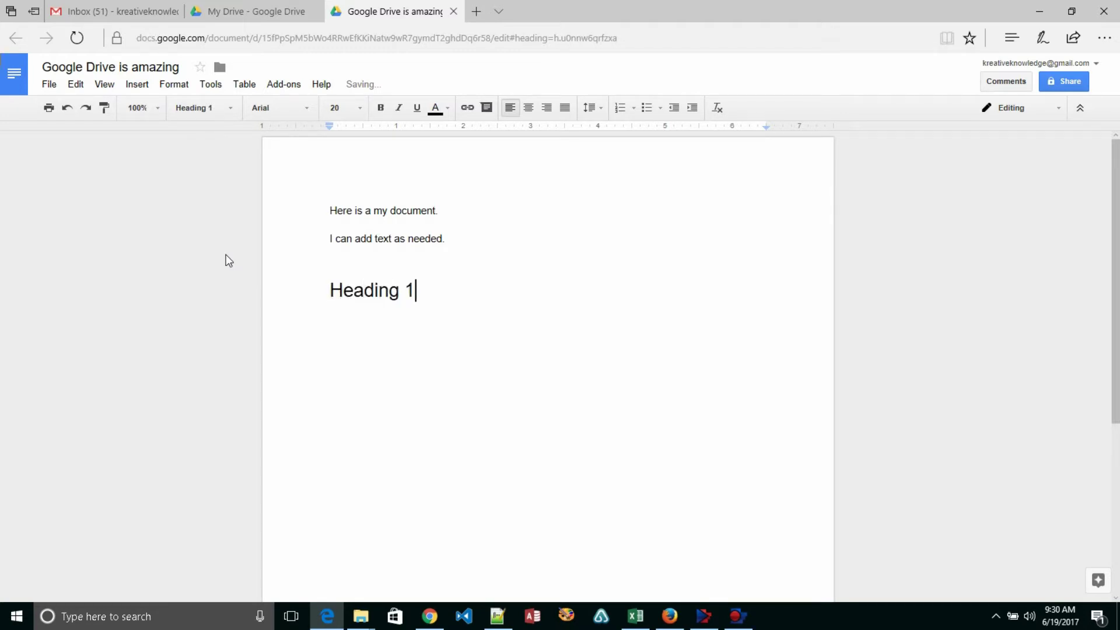
{"action": "key", "text": "Return"}
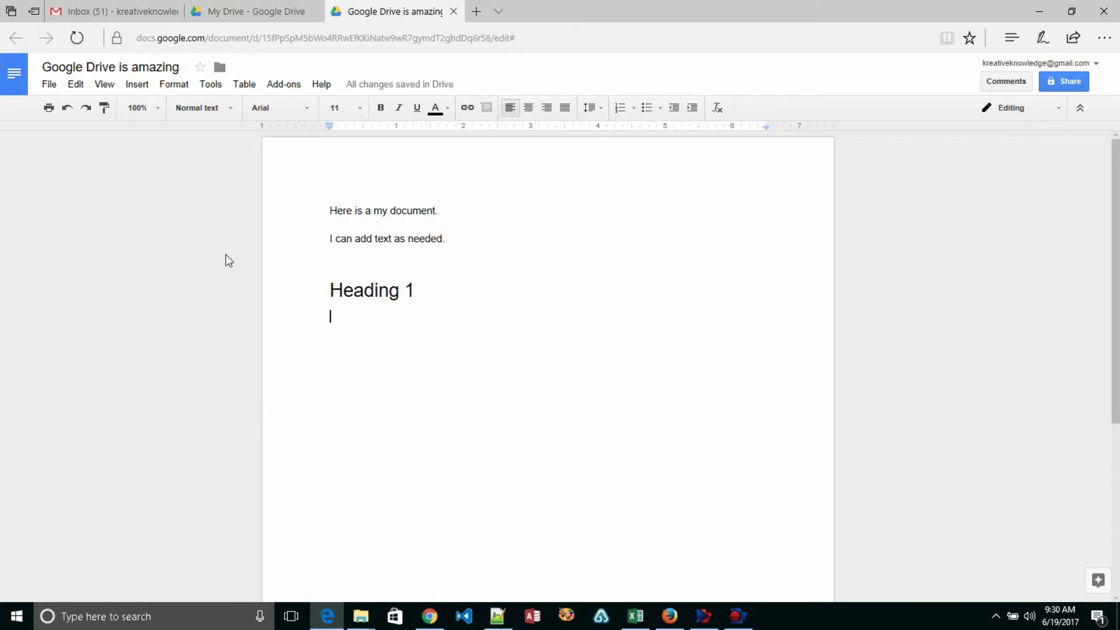
{"action": "type", "text": "That was hea"}
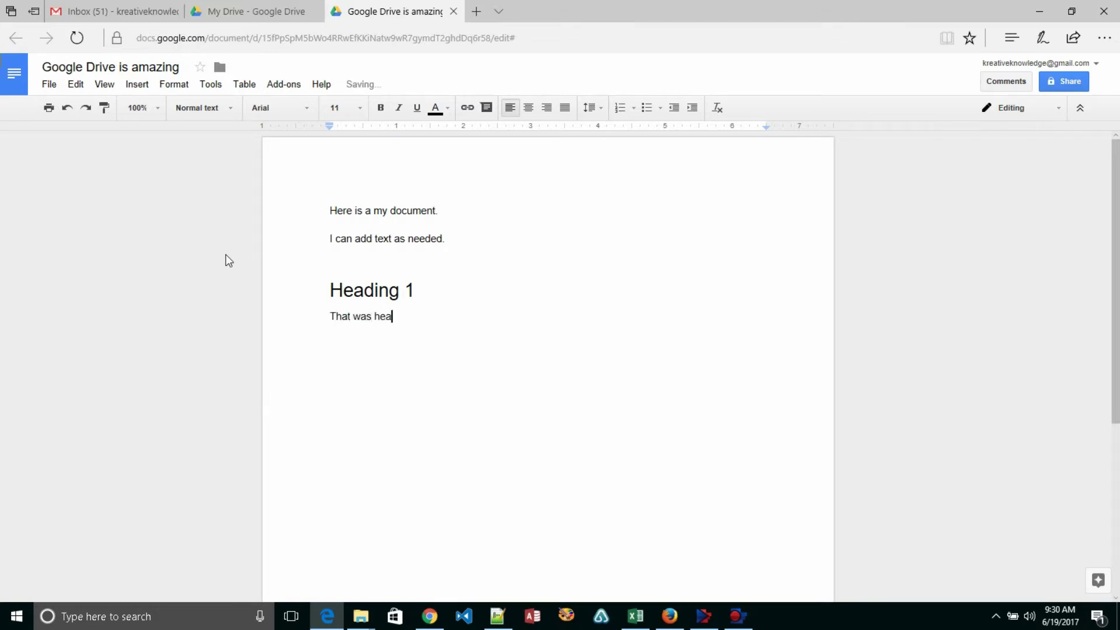
{"action": "type", "text": "ding 1"}
{"action": "key", "text": "Return"}
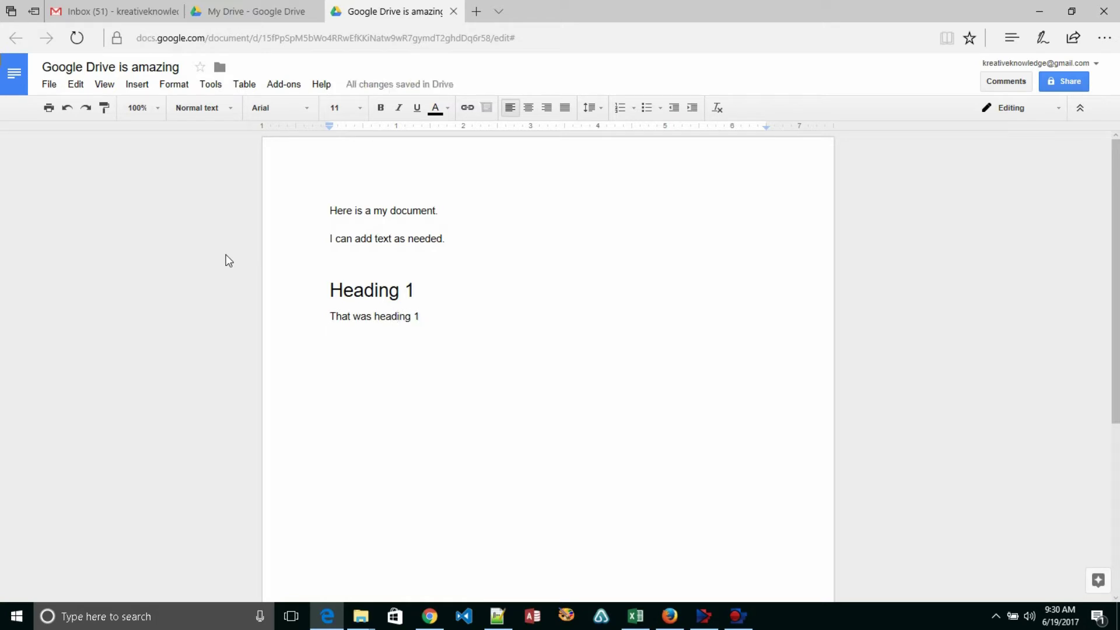
- Add a heading line reading 'Heading', styled as Heading 3
{"action": "key", "text": "ctrl+alt+2"}
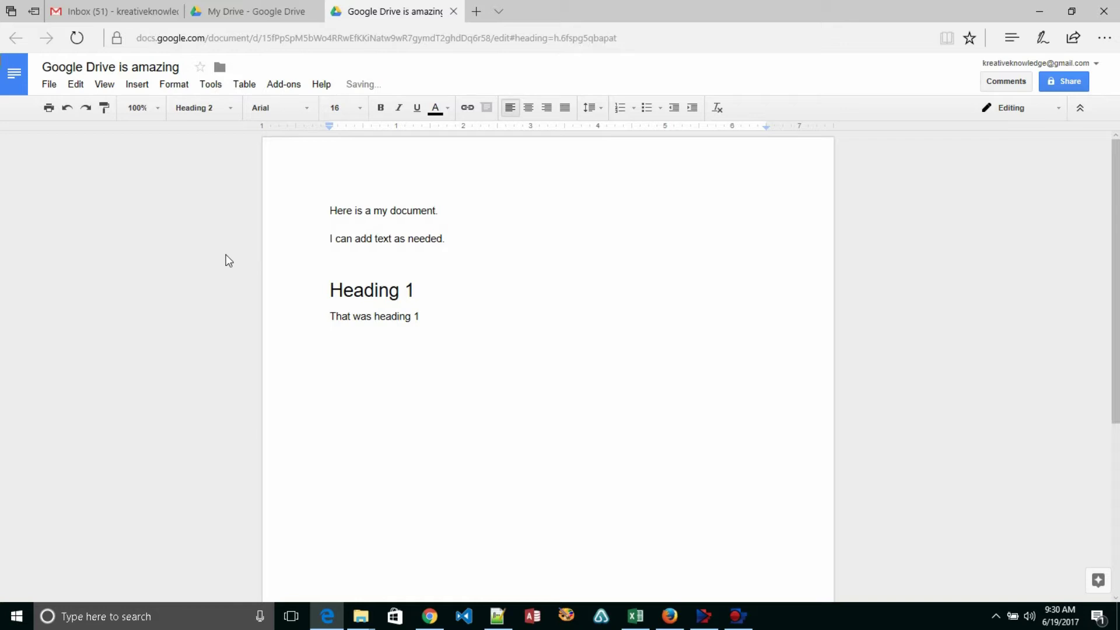
{"action": "type", "text": "Heading 2"}
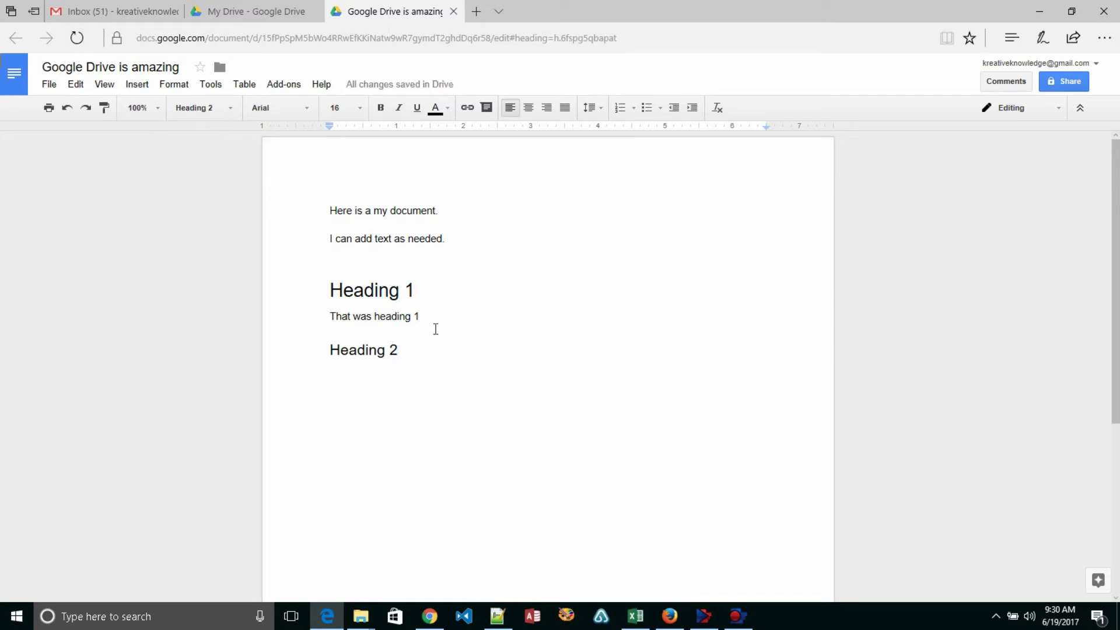
{"action": "key", "text": "ctrl+alt+1"}
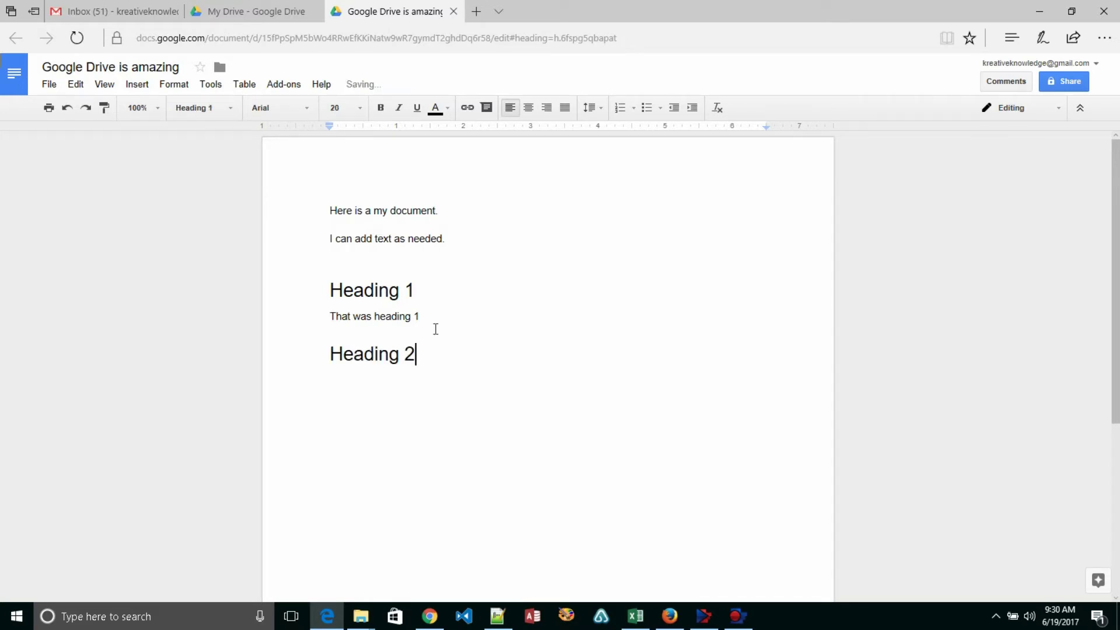
{"action": "key", "text": "BackSpace"}
{"action": "type", "text": "1"}
{"action": "key", "text": "BackSpace"}
{"action": "key", "text": "ctrl+alt+3"}
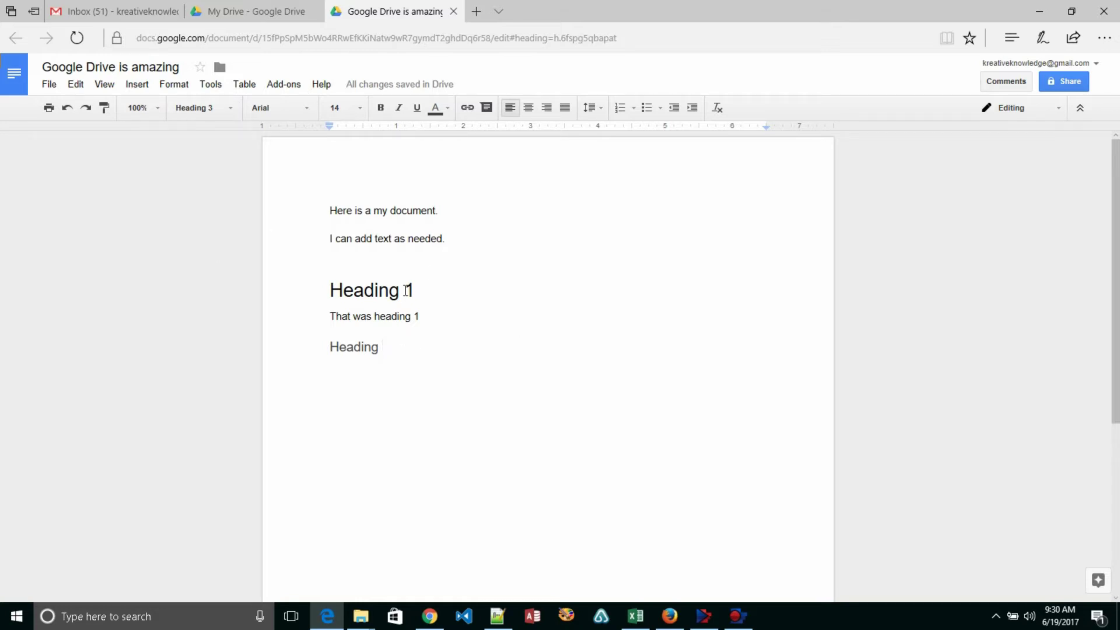
- Type the normal paragraph 'Another paragraph of text.' below the heading
{"action": "key", "text": "Return"}
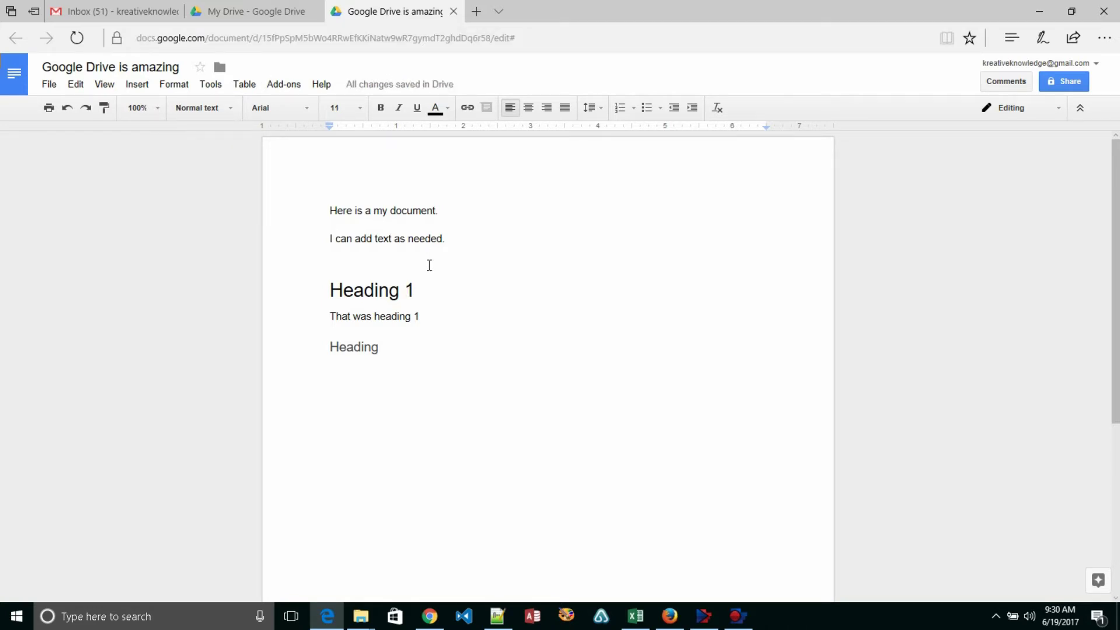
{"action": "type", "text": "Another parg"}
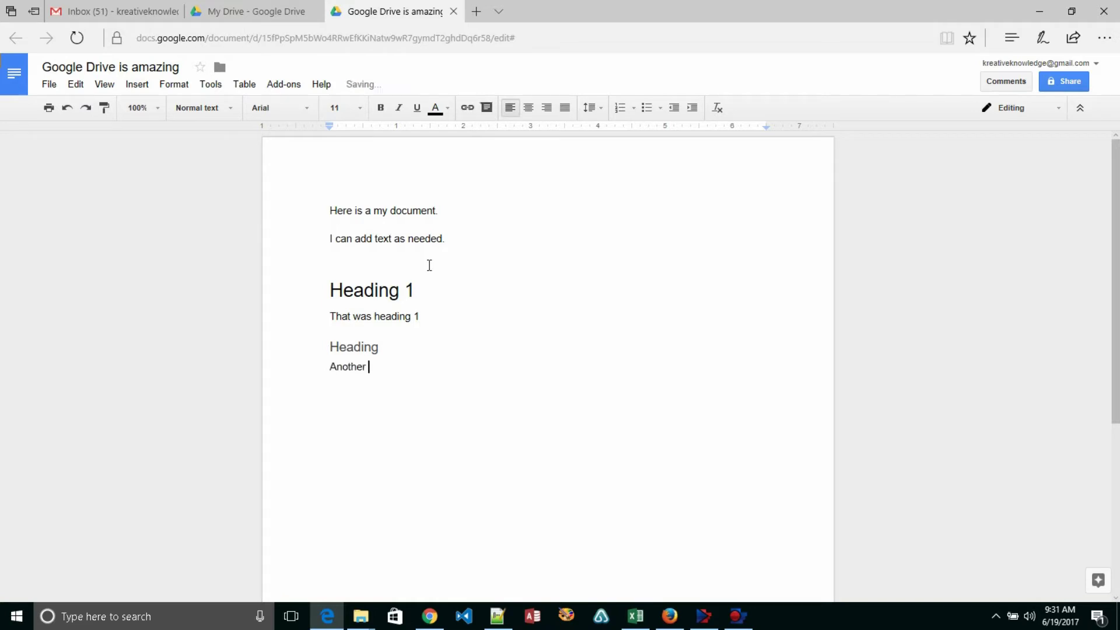
{"action": "type", "text": "agraph of text."}
{"action": "key", "text": "Return"}
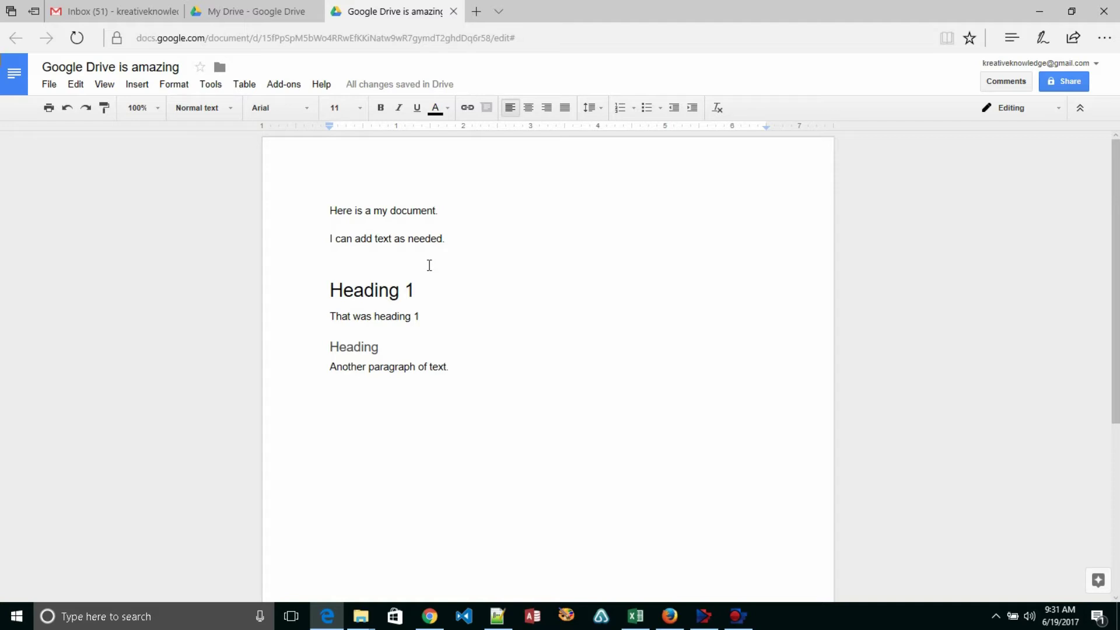
- Add the second user's e-mail address as a recipient with Can edit access
{"action": "left_click", "coordinate": [1072, 83]}
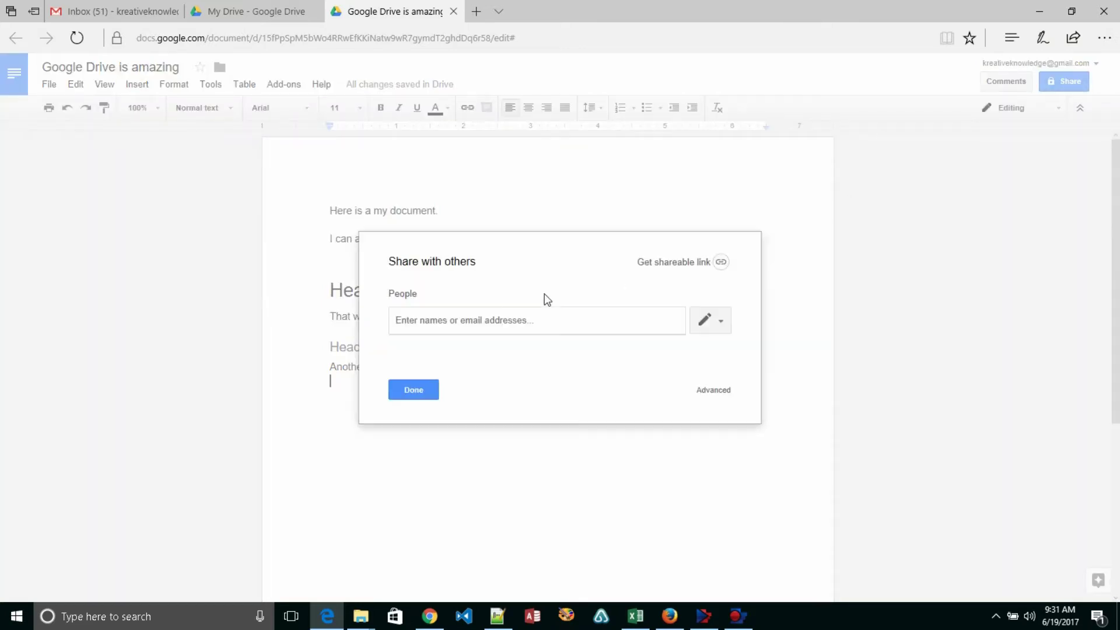
{"action": "left_click", "coordinate": [483, 318]}
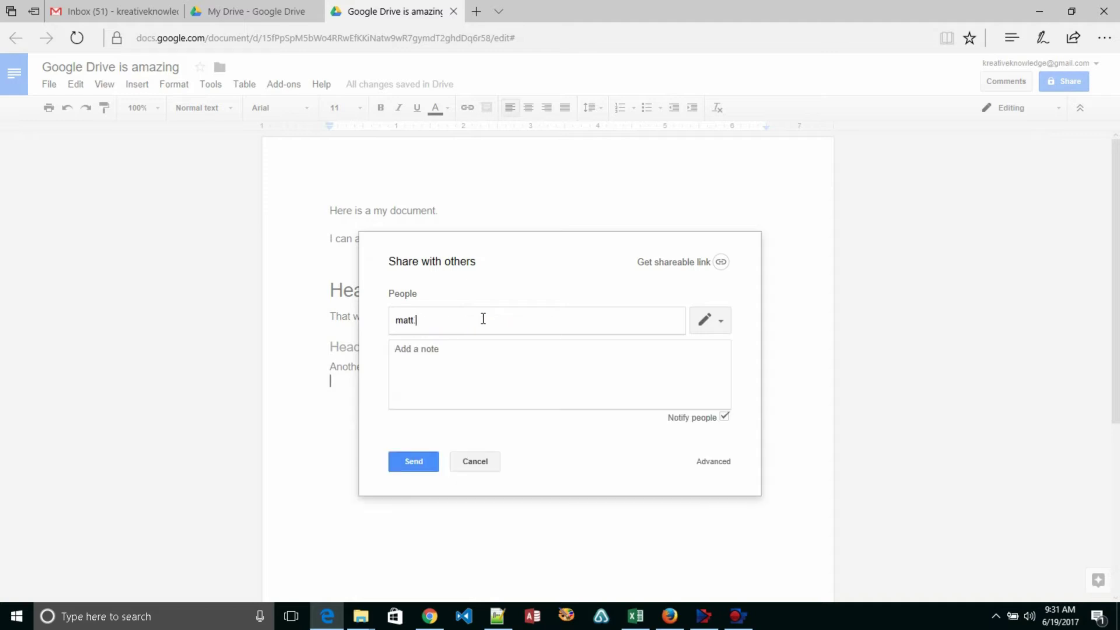
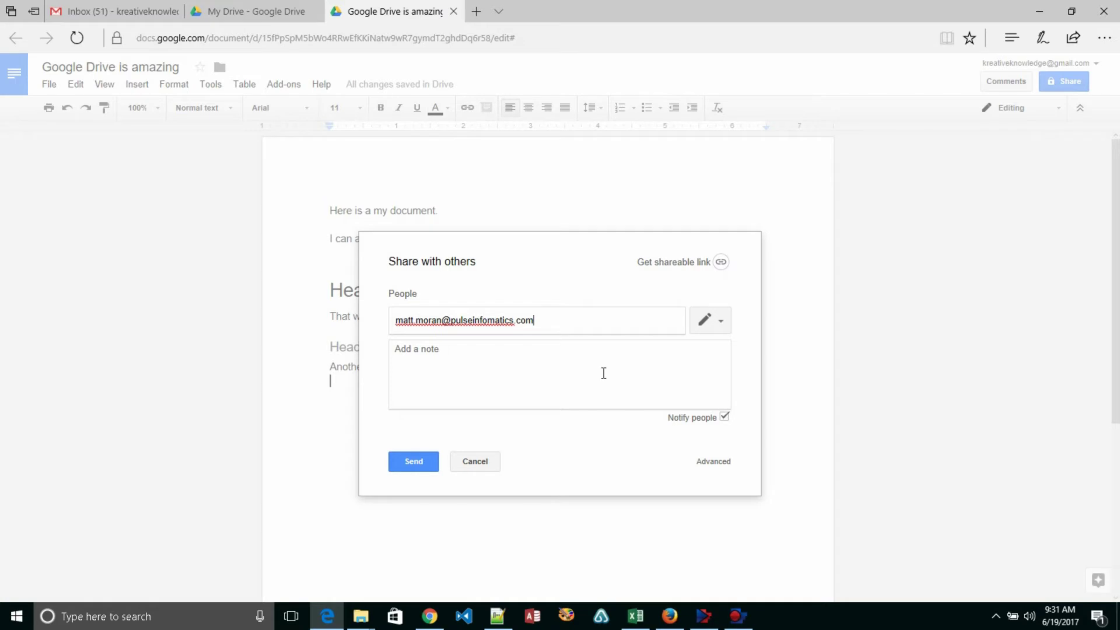
{"action": "left_click", "coordinate": [570, 372]}
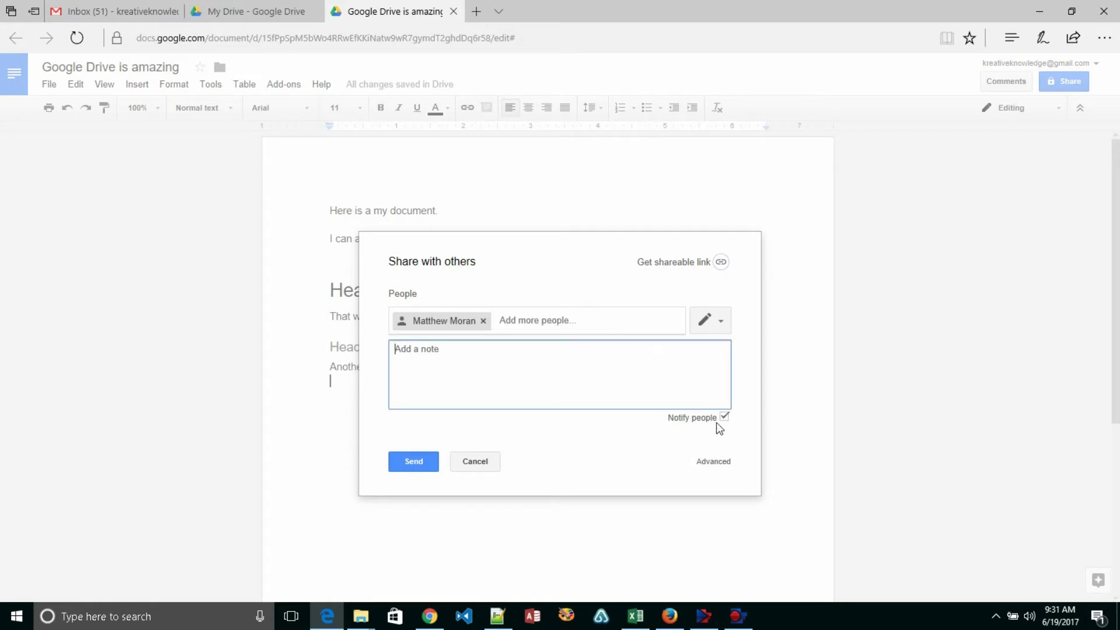
{"action": "left_click", "coordinate": [719, 322]}
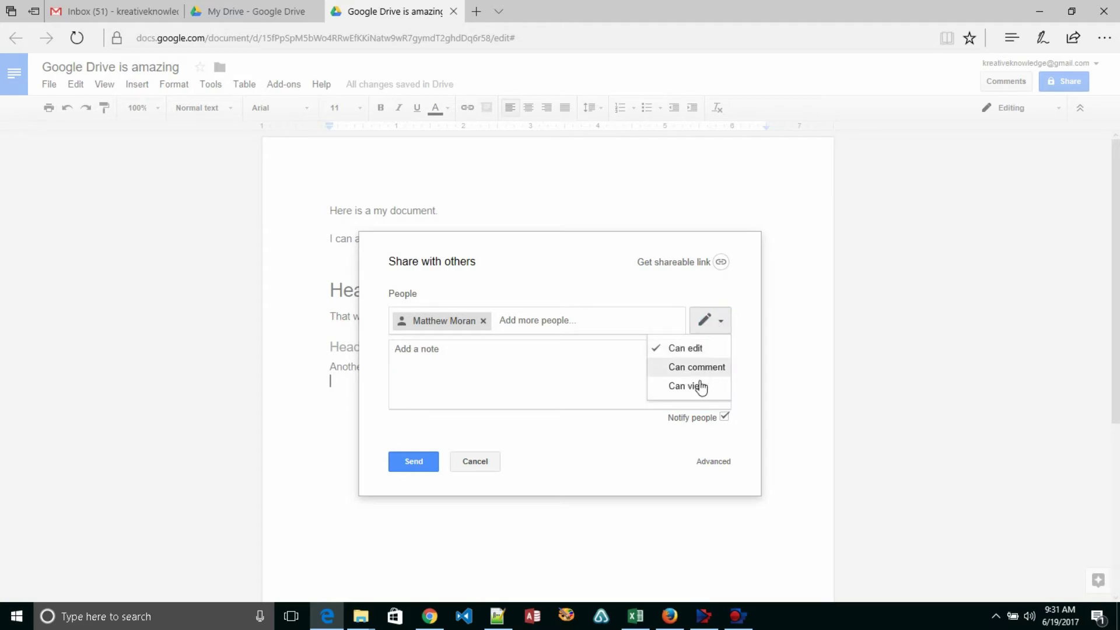
{"action": "left_click", "coordinate": [587, 376]}
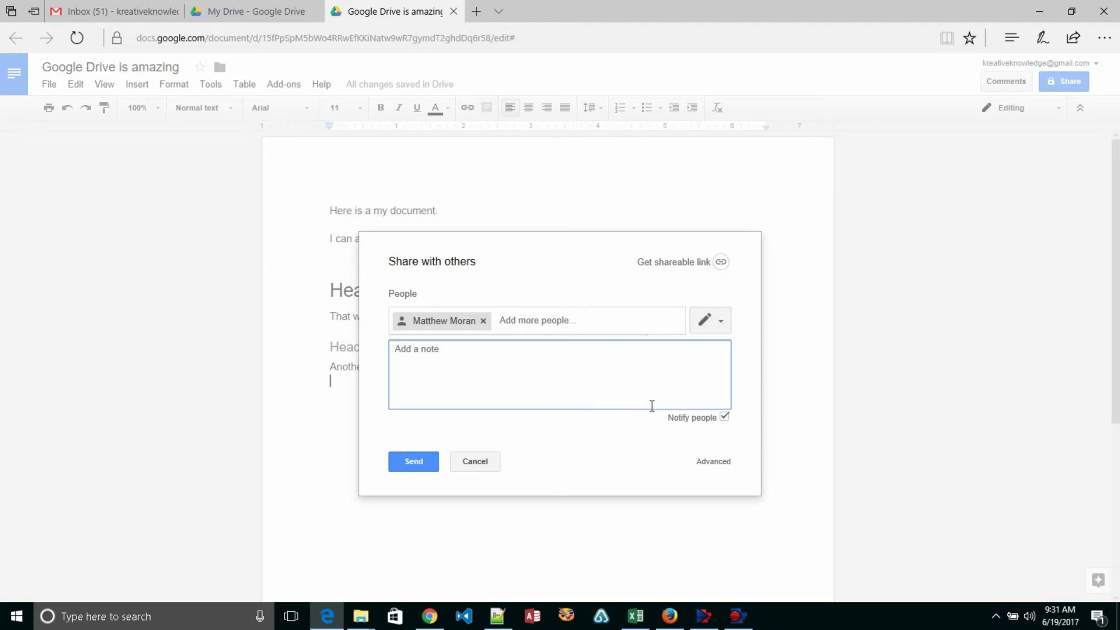
- Apply the share with Notify people unchecked, skipping the email invitation
{"action": "left_click", "coordinate": [725, 417]}
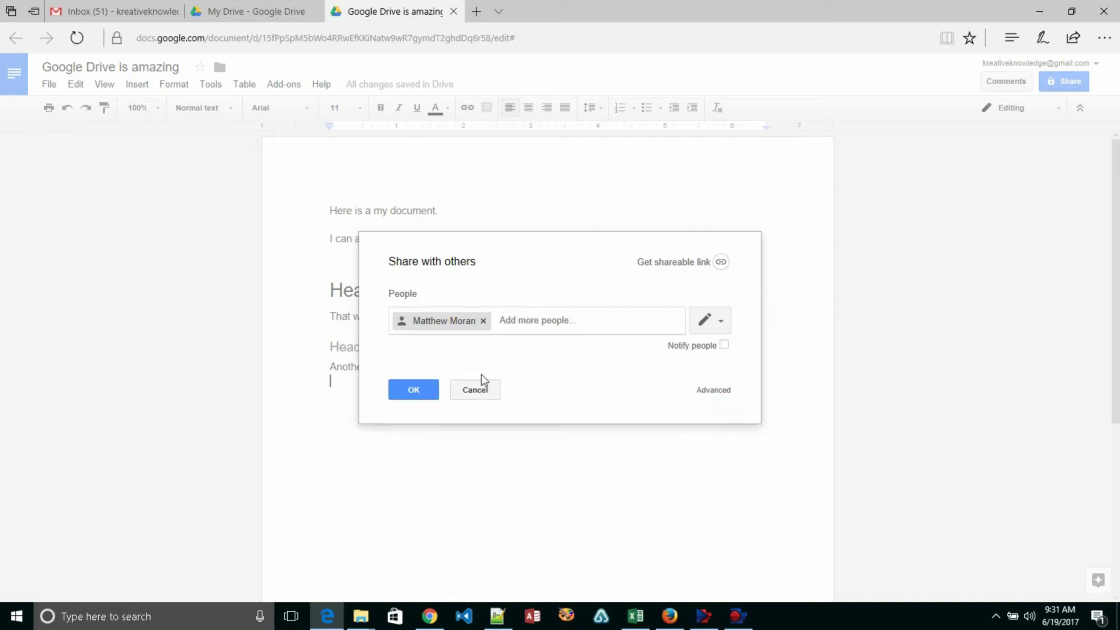
{"action": "left_click", "coordinate": [408, 393]}
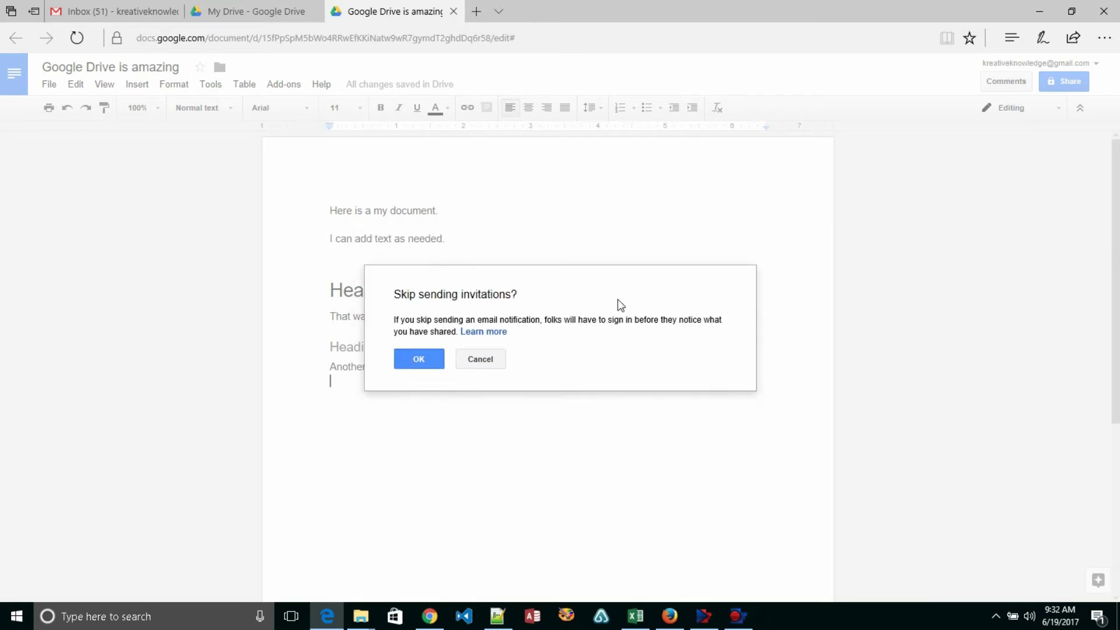
{"action": "left_click", "coordinate": [419, 358]}
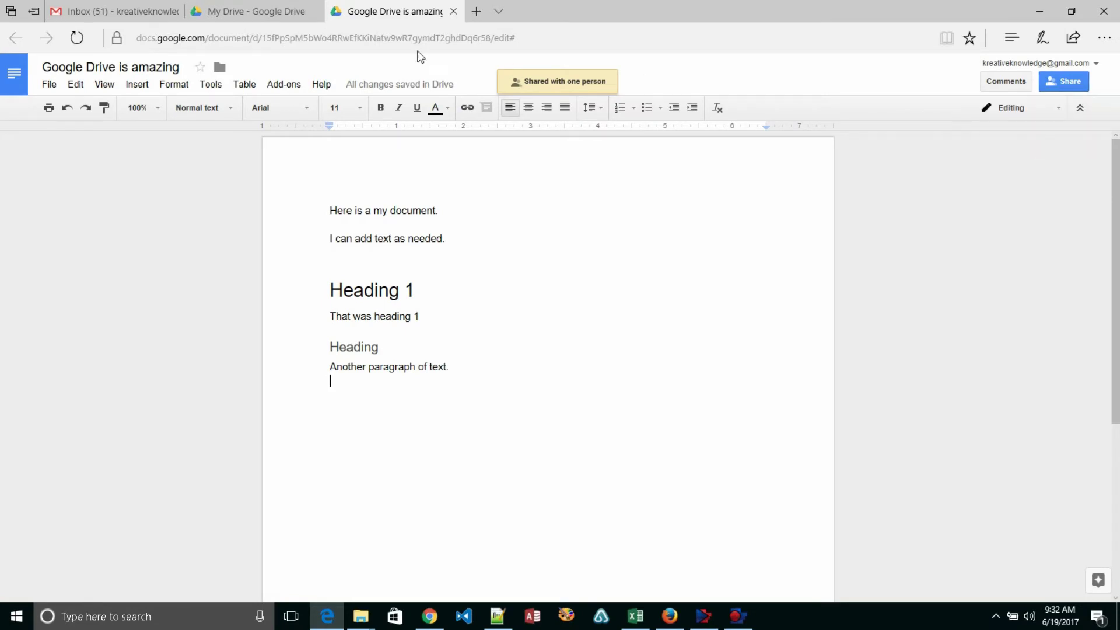
{"action": "left_click", "coordinate": [259, 14]}
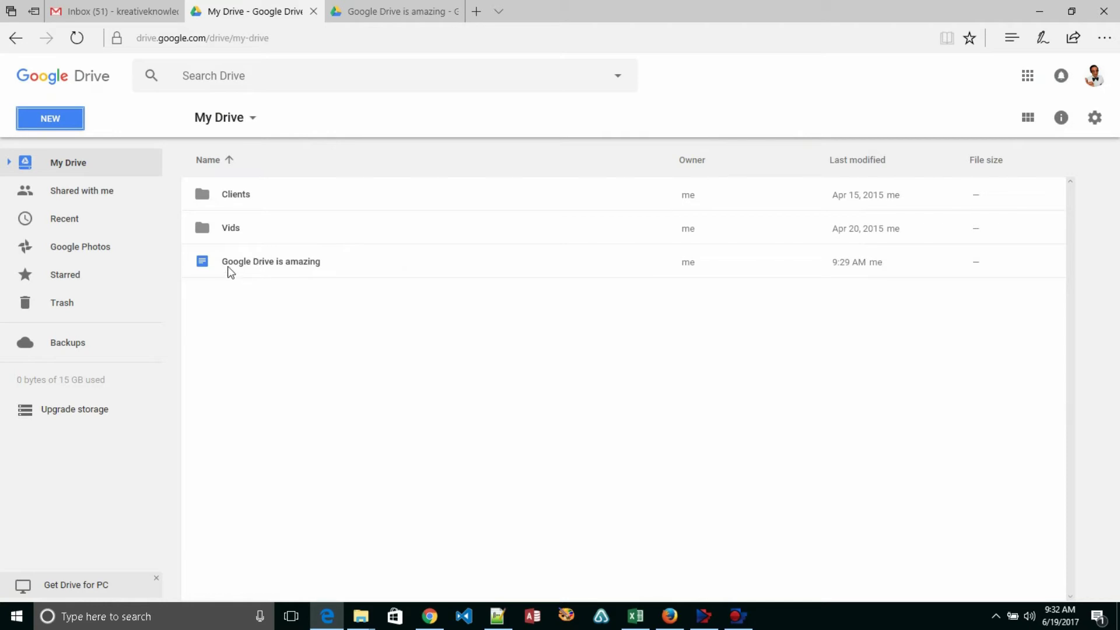
{"action": "left_click", "coordinate": [372, 13]}
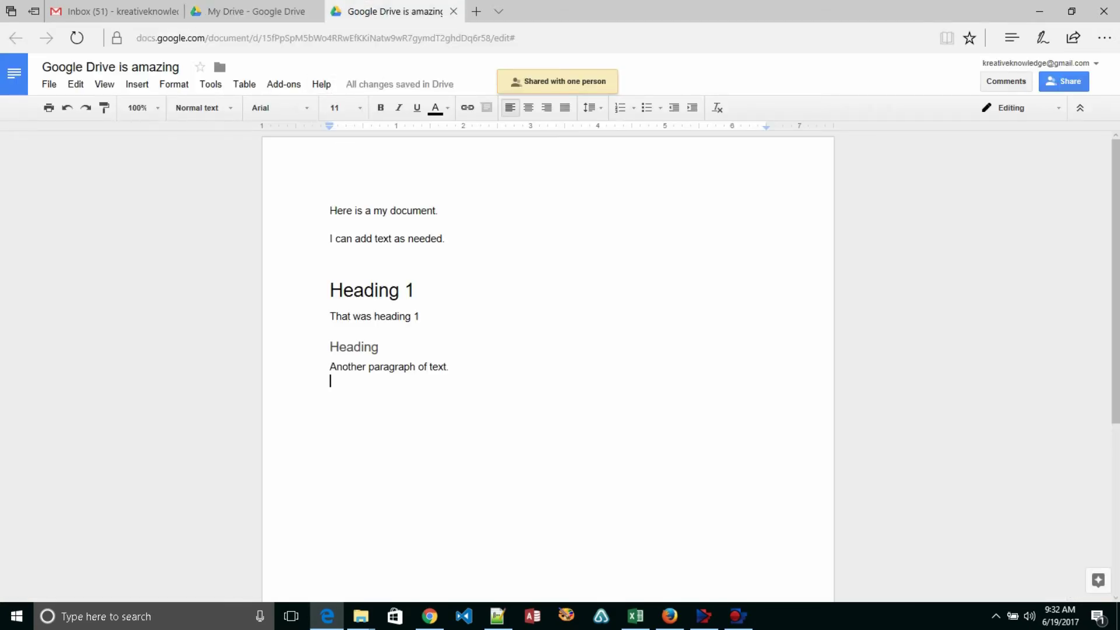
- In the second user's Firefox, refresh 'Shared with me' and select 'Google Drive is amazing'
{"action": "left_click", "coordinate": [670, 617]}
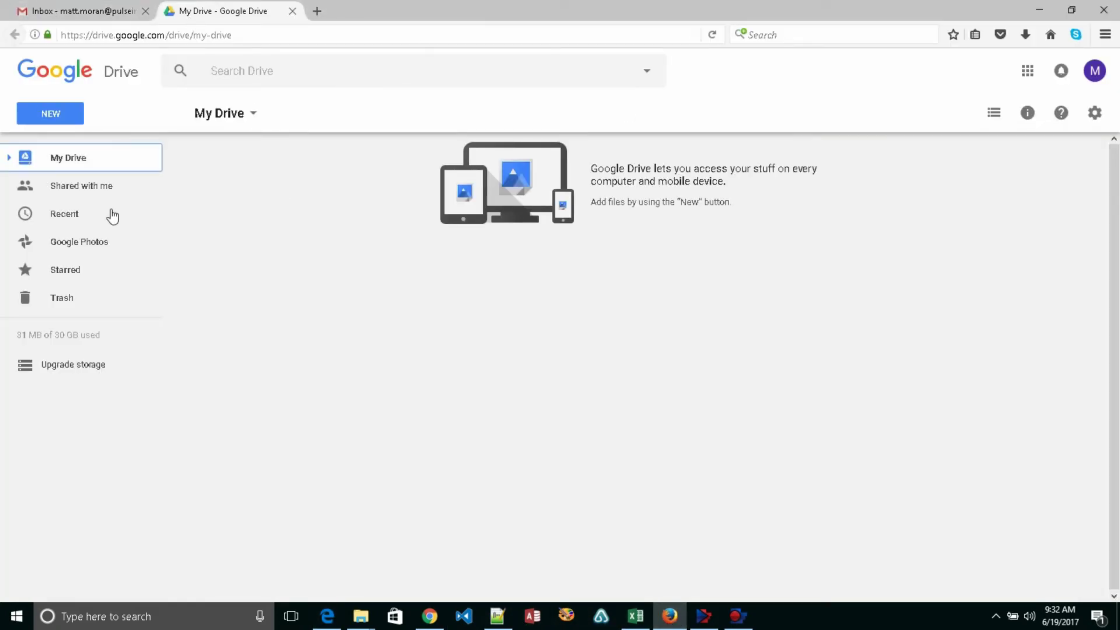
{"action": "left_click", "coordinate": [81, 188]}
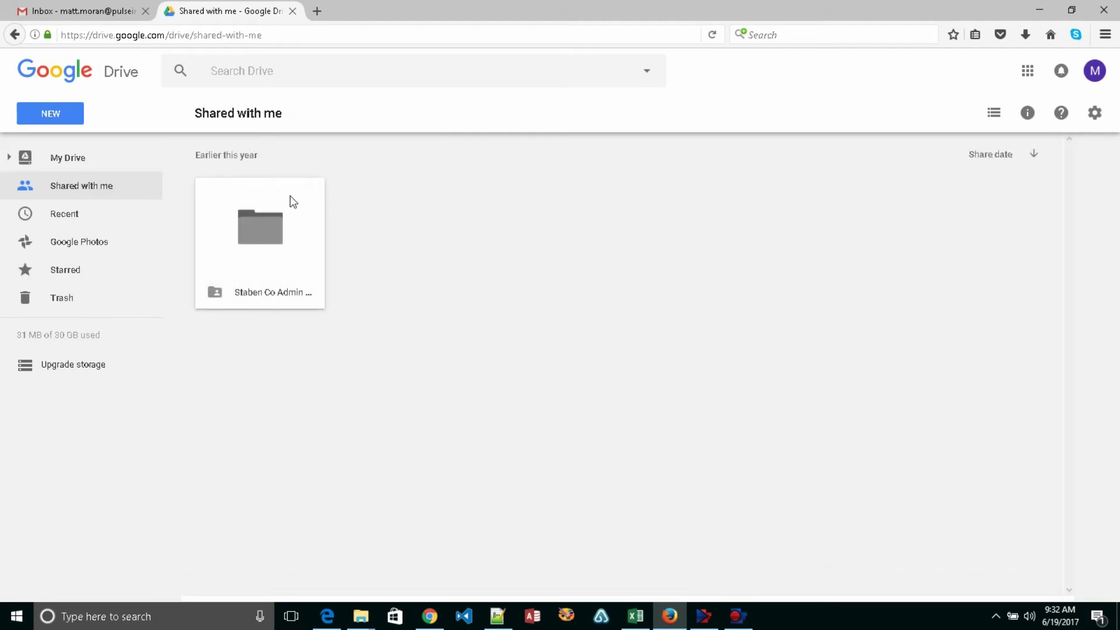
{"action": "left_click", "coordinate": [132, 193]}
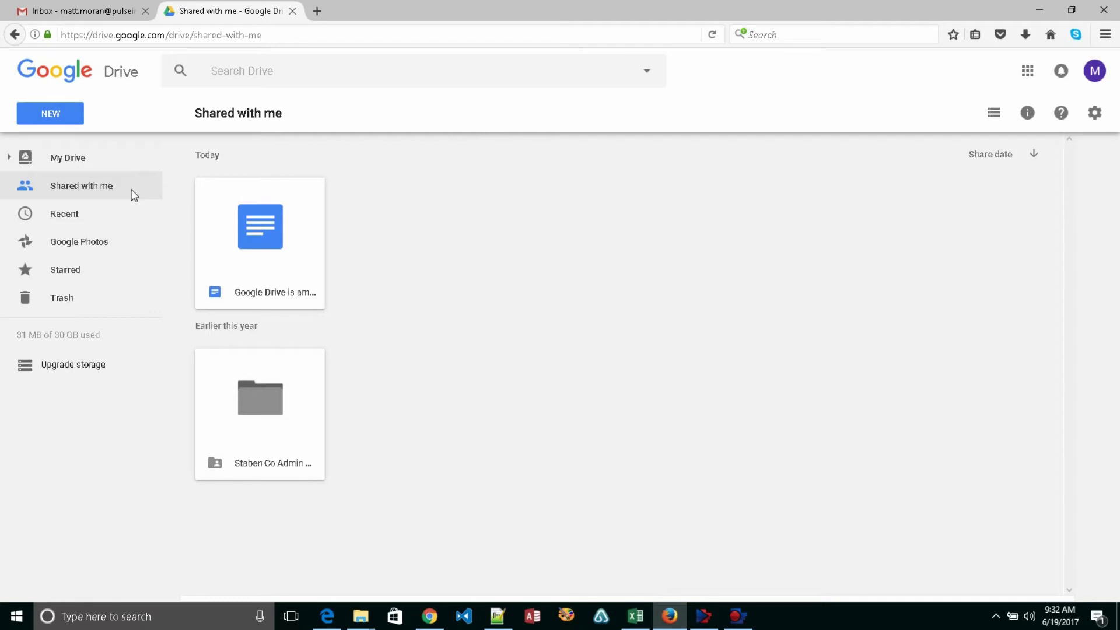
{"action": "left_click", "coordinate": [269, 236]}
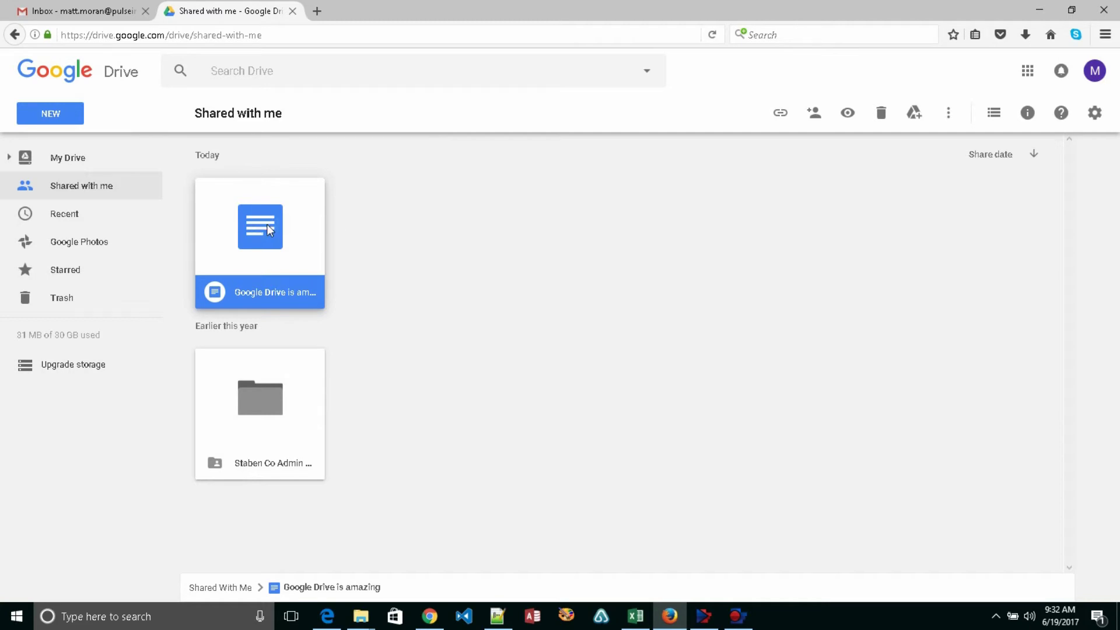
- Open 'Google Drive is amazing' as the second user and dismiss the Keep promotion
{"action": "double_click", "coordinate": [268, 225]}
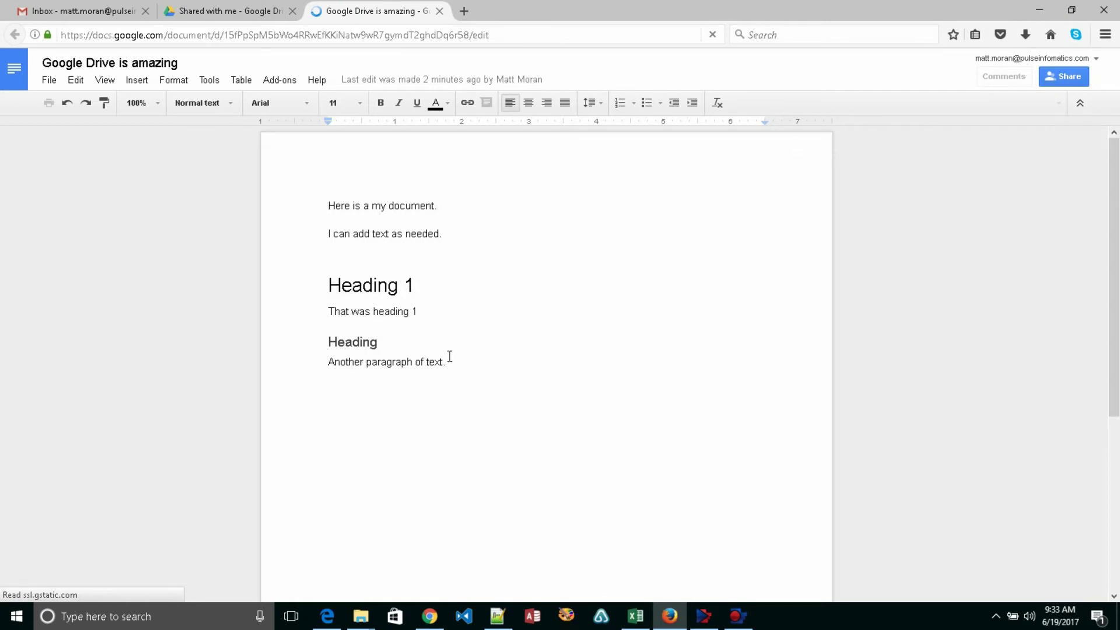
{"action": "left_click", "coordinate": [449, 359]}
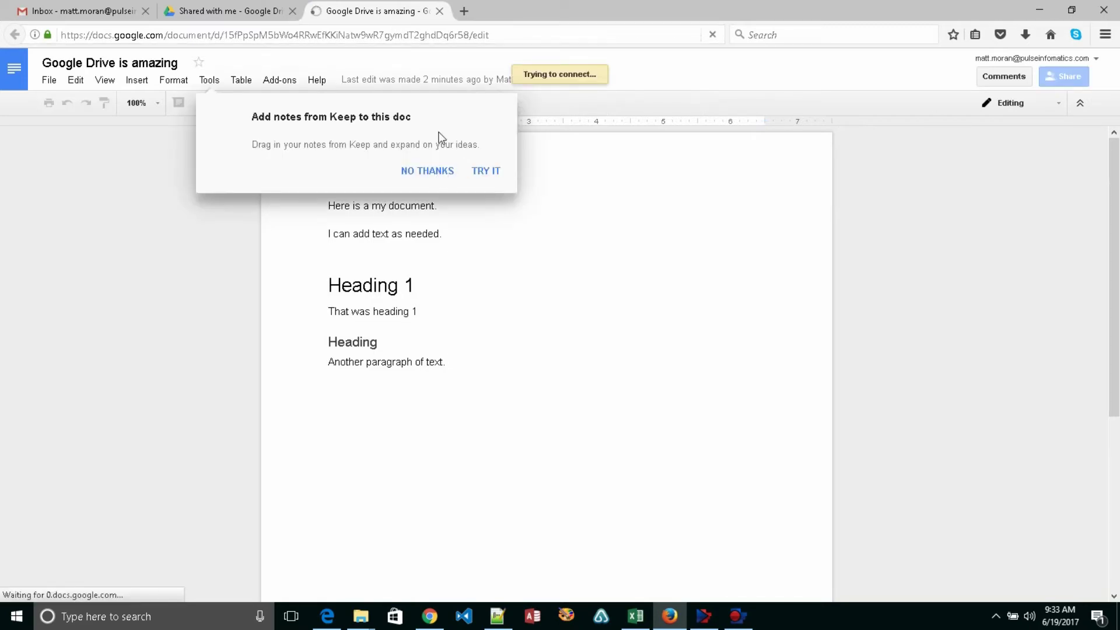
{"action": "left_click", "coordinate": [429, 173]}
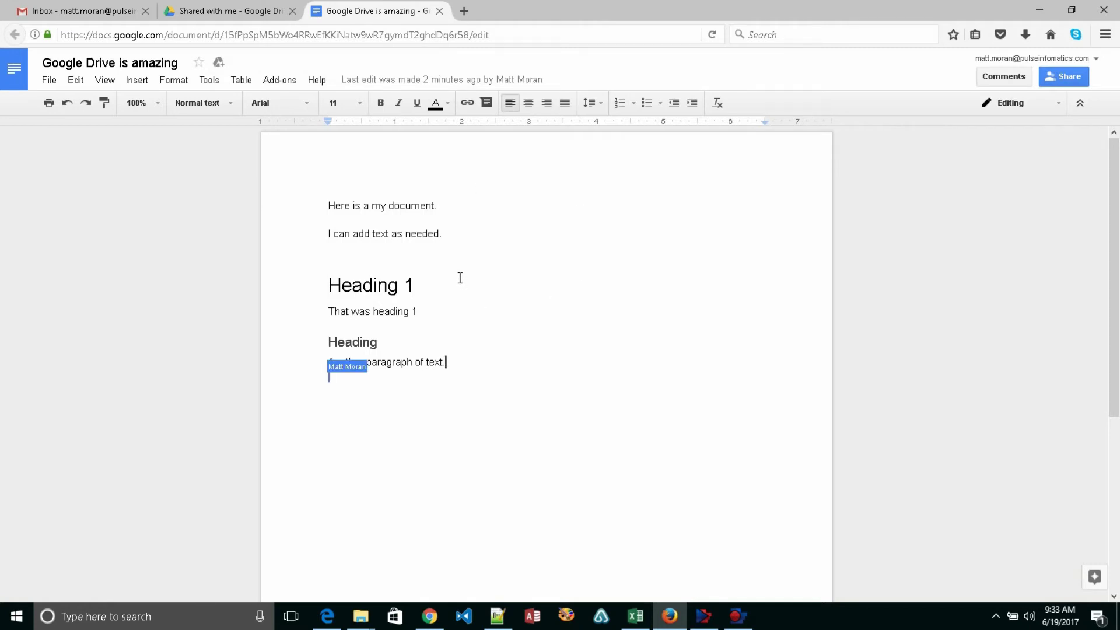
{"action": "left_click", "coordinate": [452, 251]}
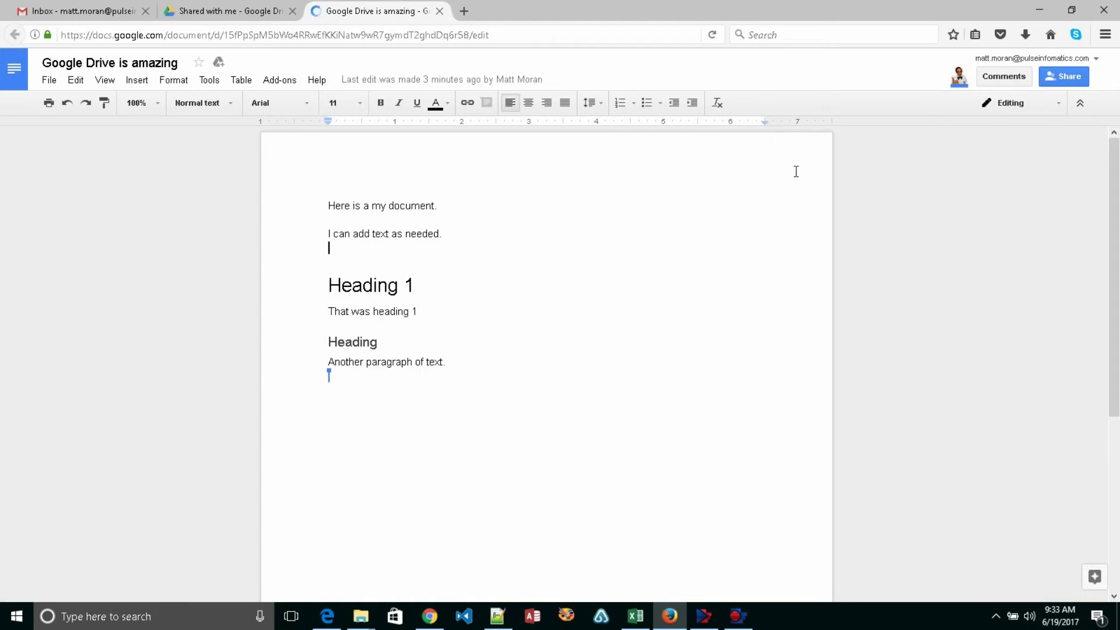
- Tile the windows: second user's Firefox on the right half, owner's Edge on the left
{"action": "left_click", "coordinate": [541, 11]}
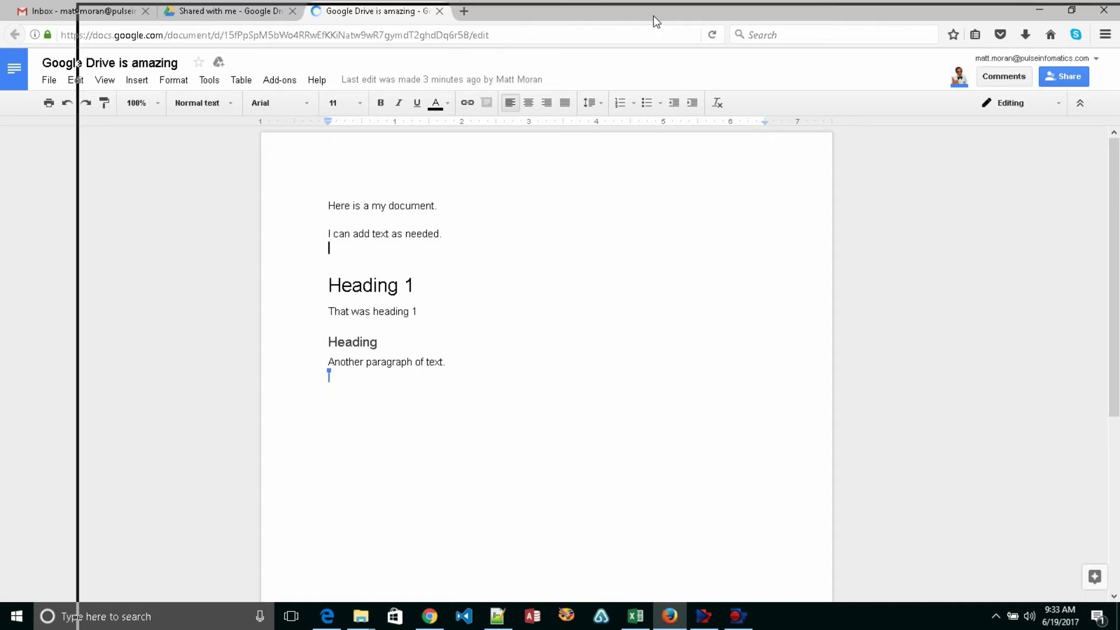
{"action": "left_click_drag", "start_coordinate": [681, 22], "coordinate": [586, 21]}
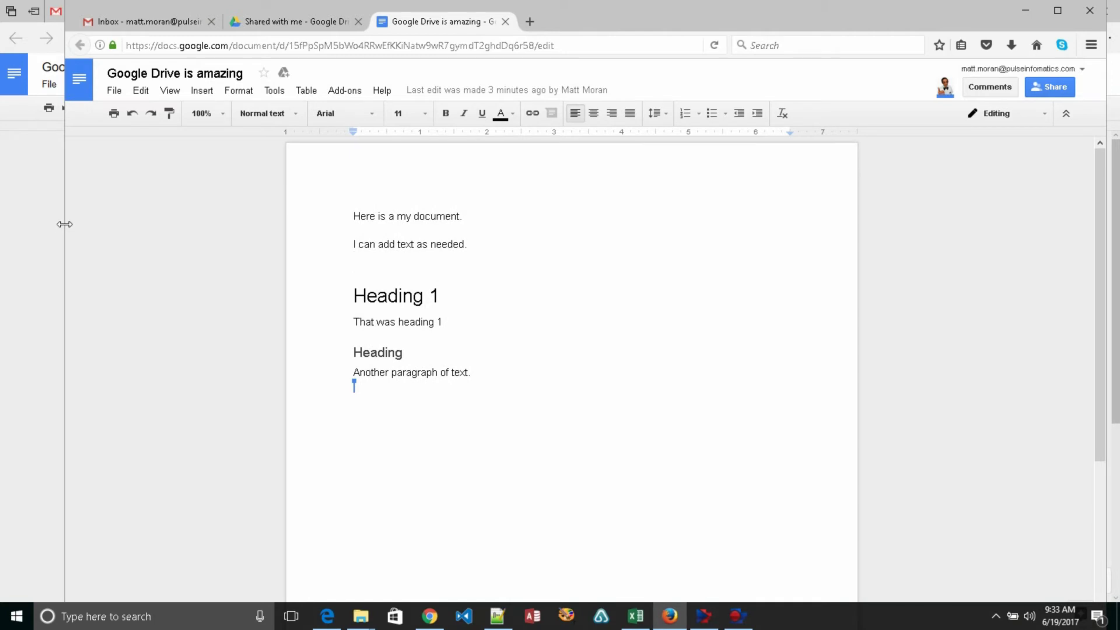
{"action": "left_click_drag", "start_coordinate": [65, 224], "coordinate": [596, 224]}
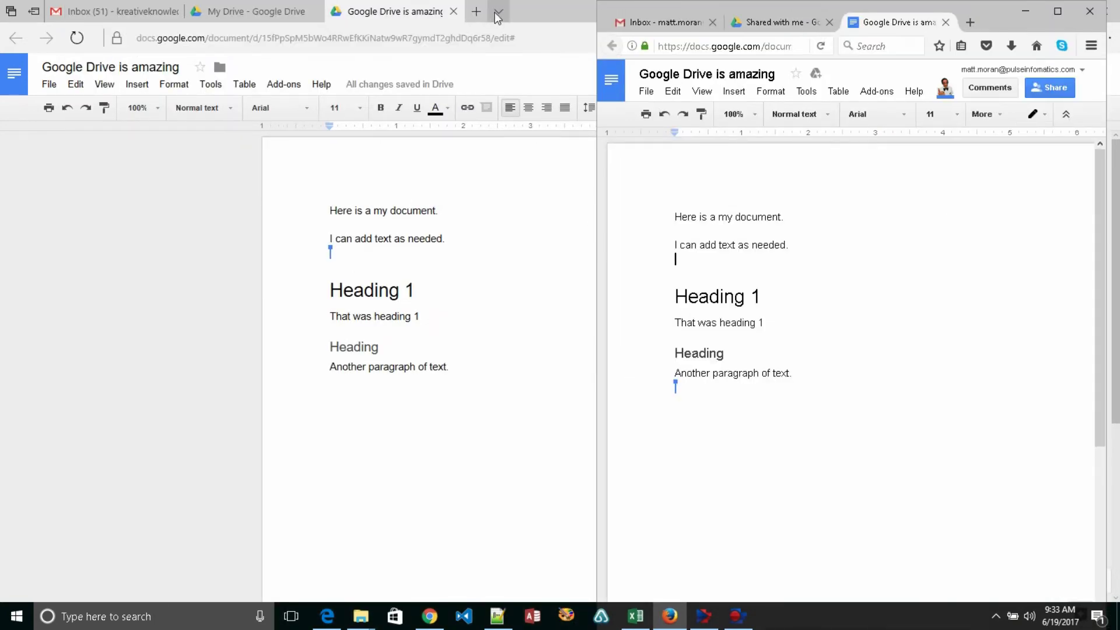
{"action": "left_click", "coordinate": [403, 11]}
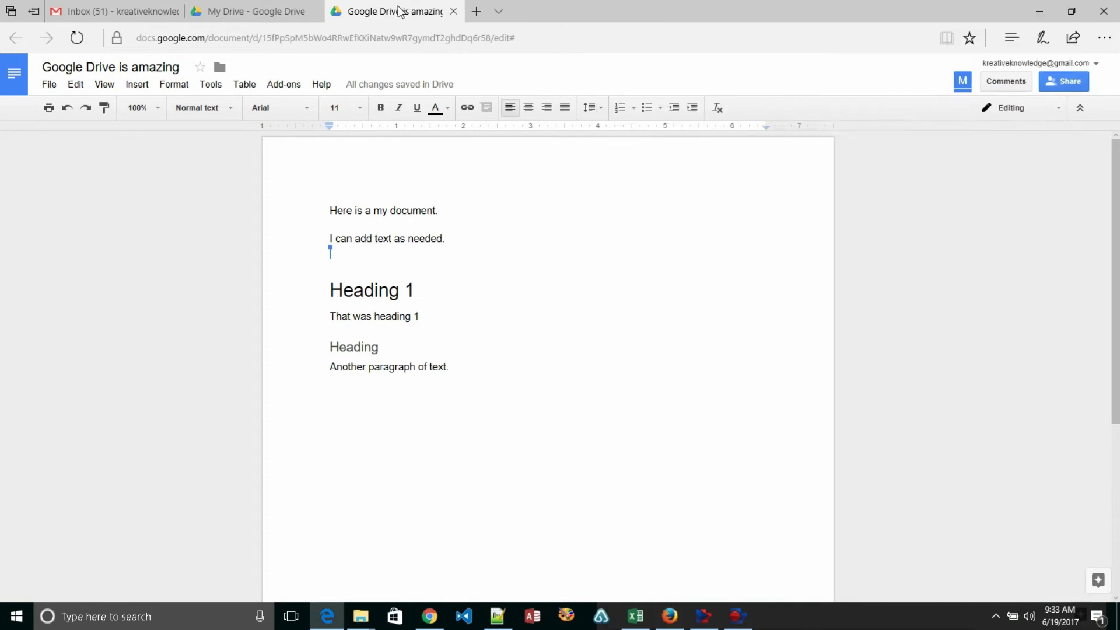
{"action": "left_click", "coordinate": [1072, 11]}
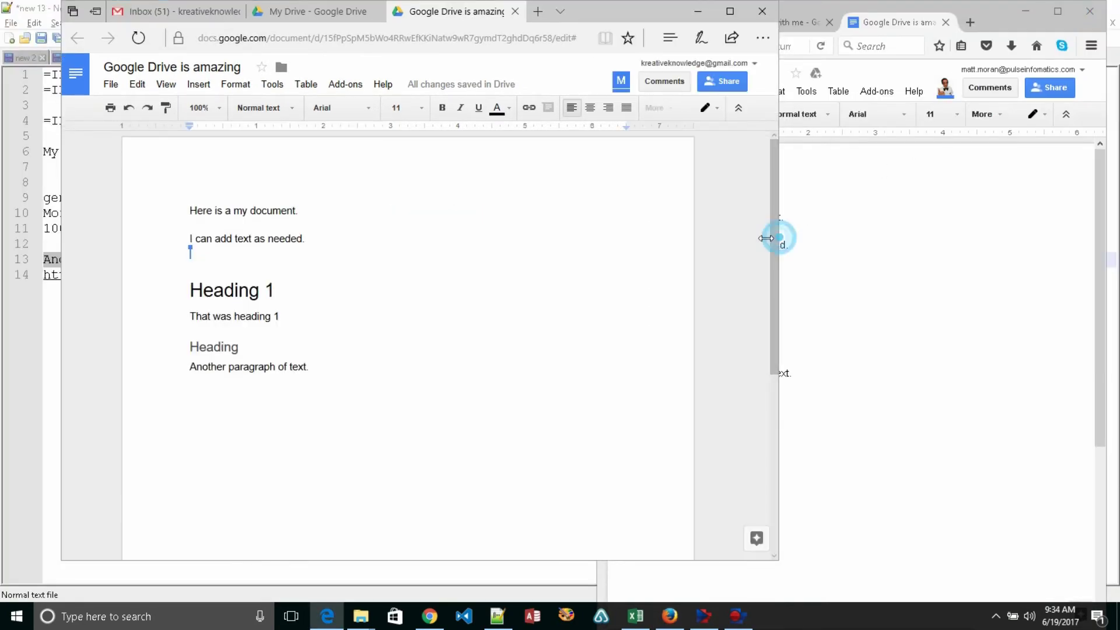
{"action": "left_click_drag", "start_coordinate": [777, 237], "coordinate": [562, 254]}
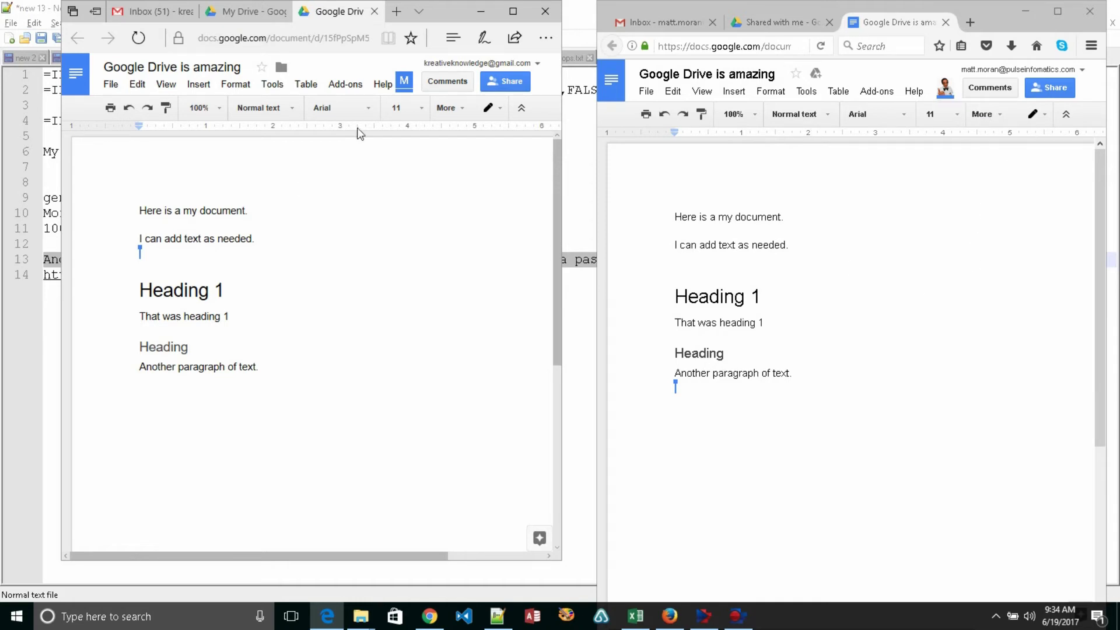
- In the owner's copy, add 'As I begin typing the update is shown almost immediately in the other person's window'
{"action": "left_click", "coordinate": [326, 17]}
{"action": "left_click", "coordinate": [326, 15]}
{"action": "scroll", "coordinate": [248, 327], "scroll_direction": "right", "scroll_amount": 1}
{"action": "left_click", "coordinate": [252, 366]}
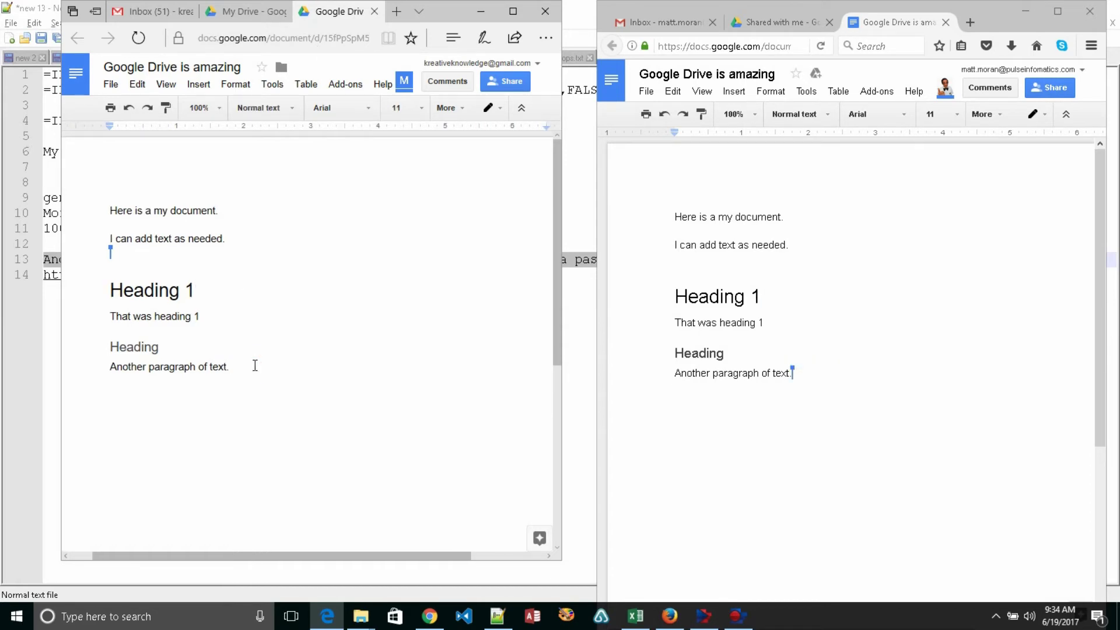
{"action": "key", "text": "Return"}
{"action": "type", "text": "As I begin typing"}
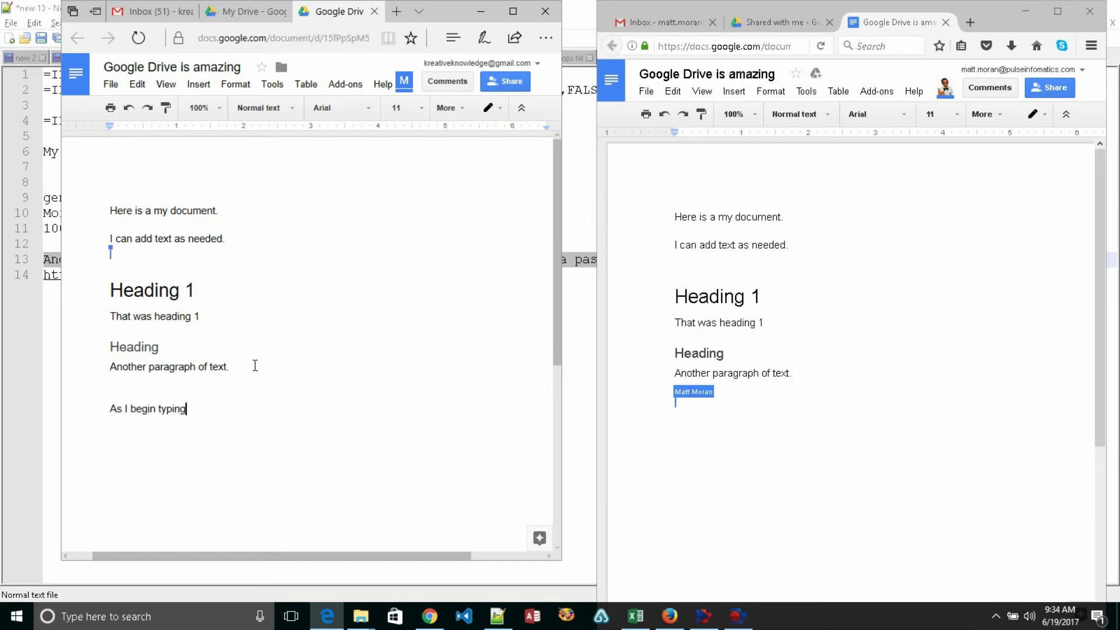
{"action": "type", "text": " the update is shown"}
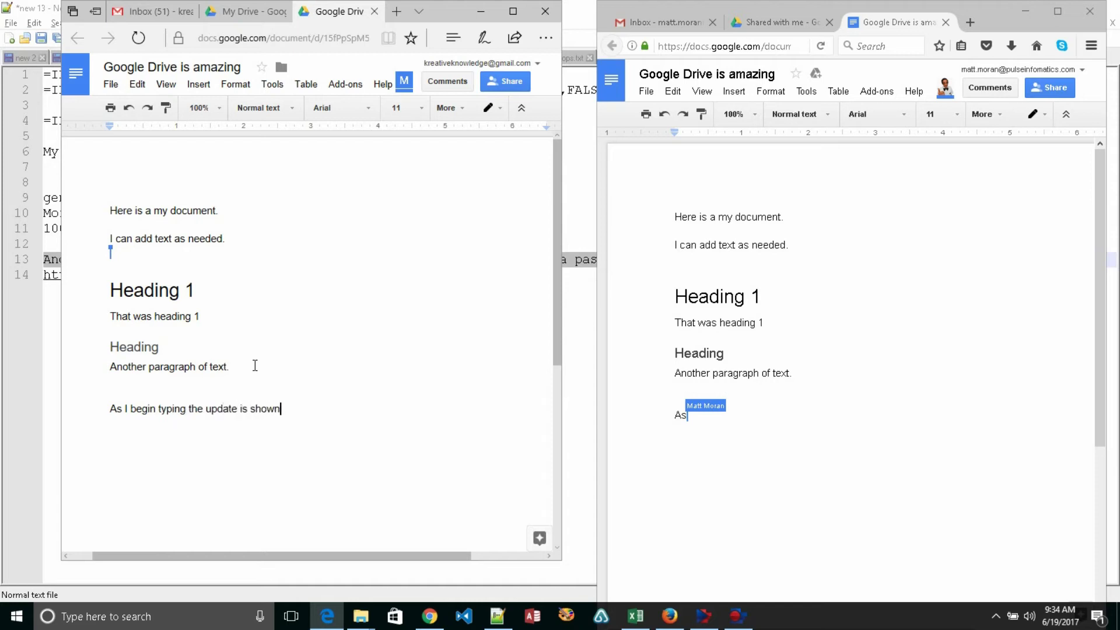
{"action": "type", "text": " almost imme"}
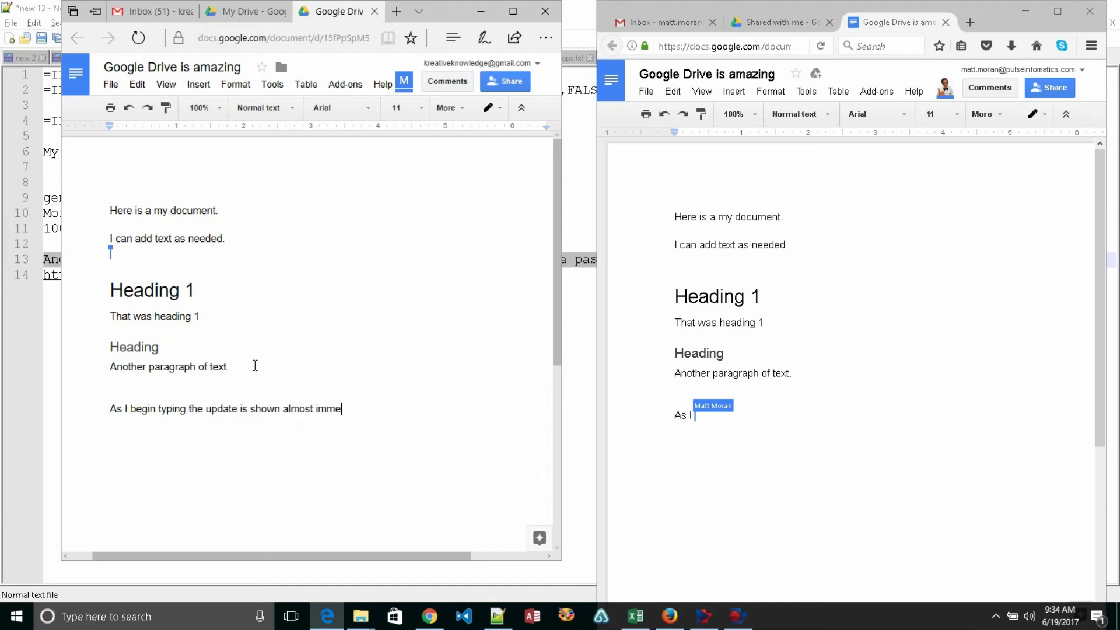
{"action": "type", "text": "diately in the oth"}
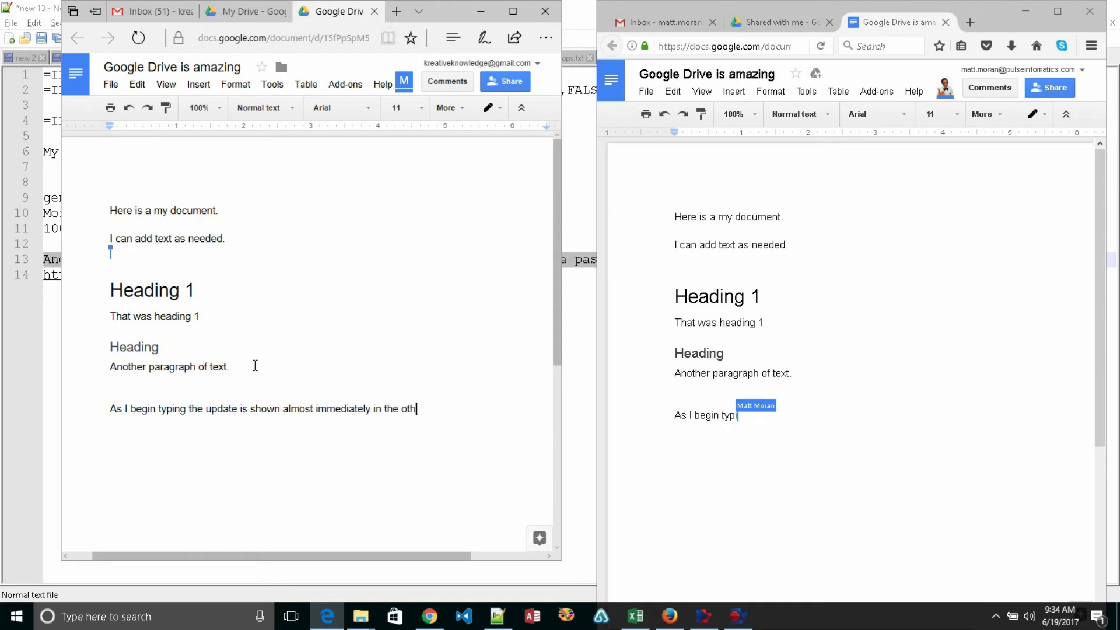
{"action": "type", "text": "er person's wind"}
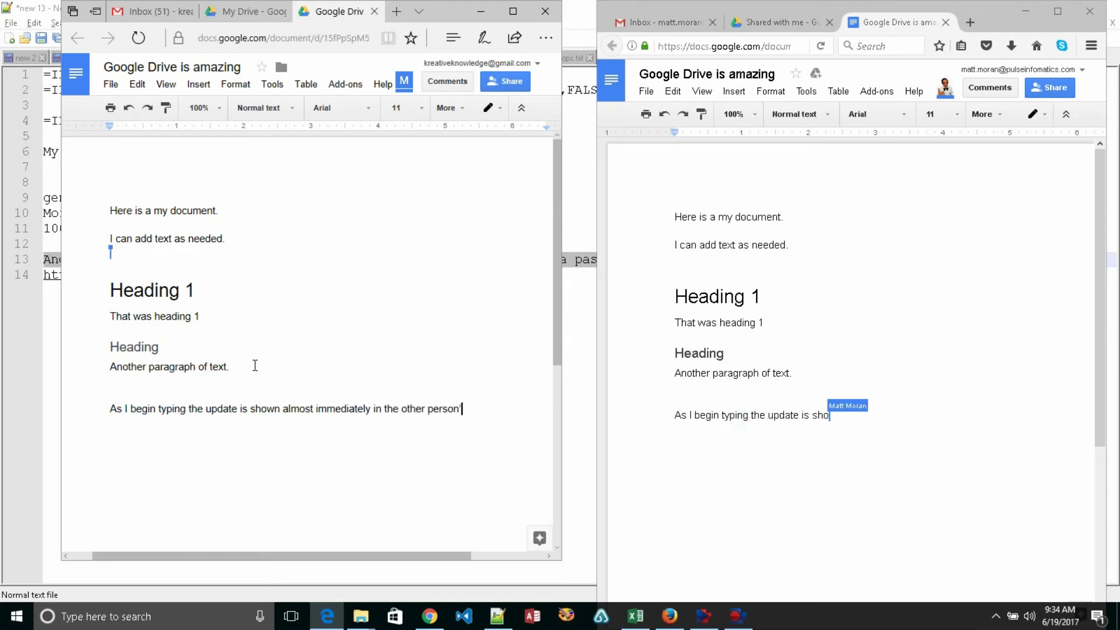
{"action": "type", "text": "ow."}
{"action": "key", "text": "Return"}
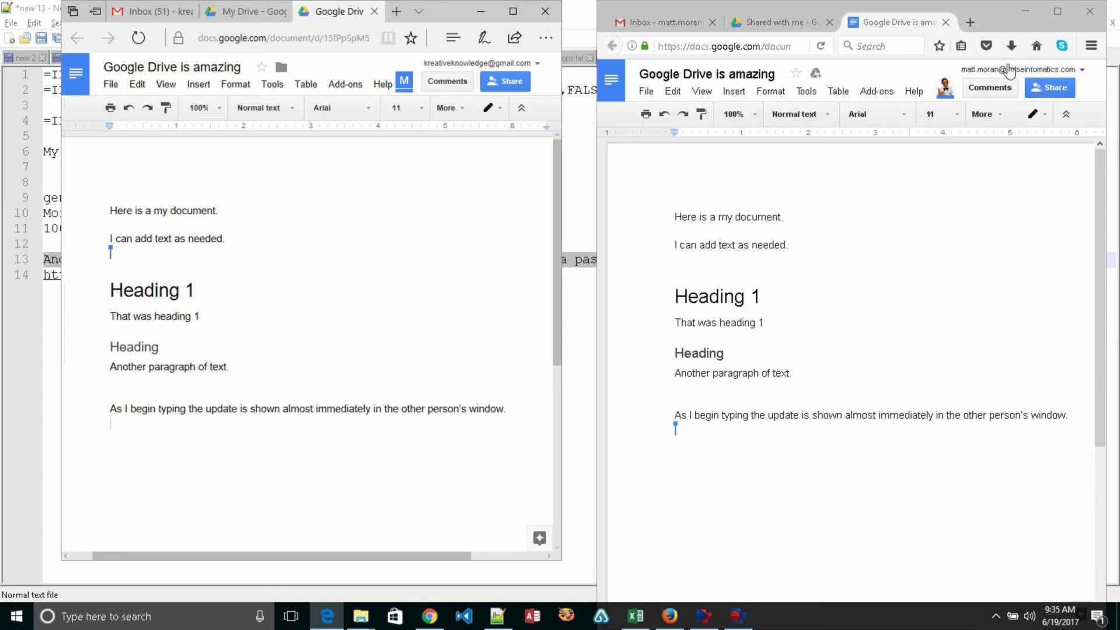
- Close both the second user's and the owner's document tabs, maximizing Edge
{"action": "left_click", "coordinate": [948, 24]}
{"action": "left_click", "coordinate": [946, 23]}
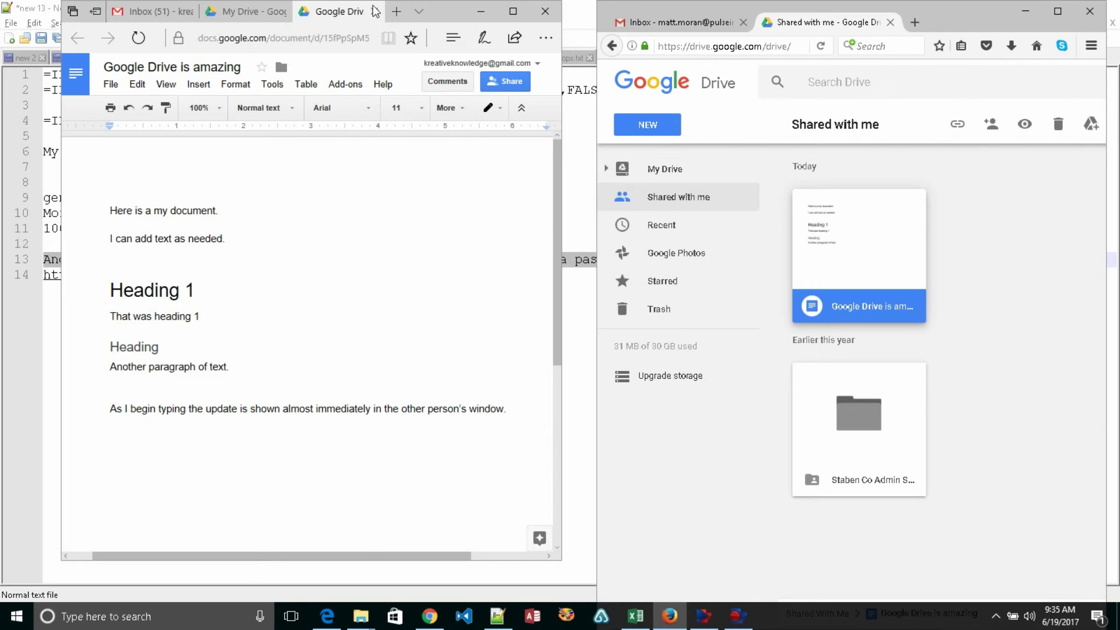
{"action": "left_click", "coordinate": [513, 11]}
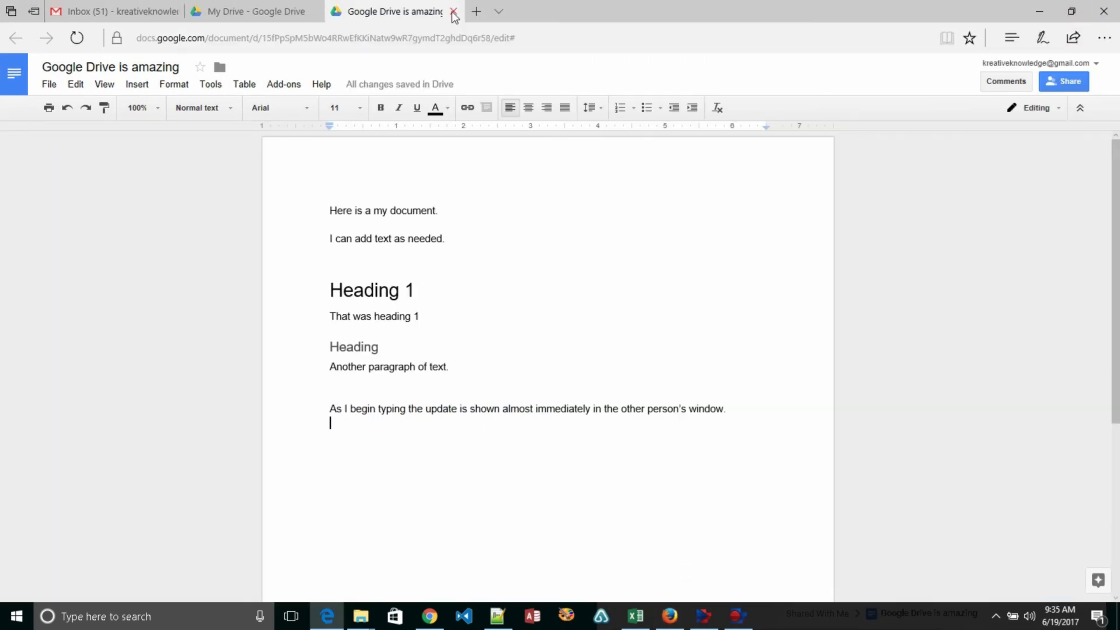
{"action": "left_click", "coordinate": [454, 12]}
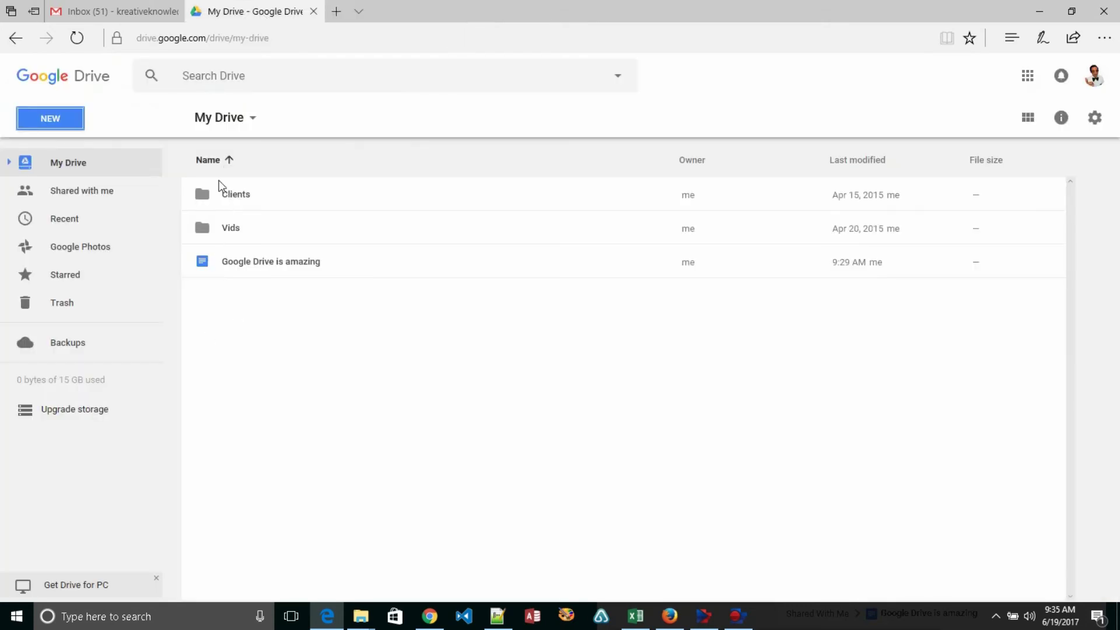
- Open the Clients folder and expand it in the sidebar tree to show ABC Co and XYZ Inc
{"action": "left_click", "coordinate": [202, 192]}
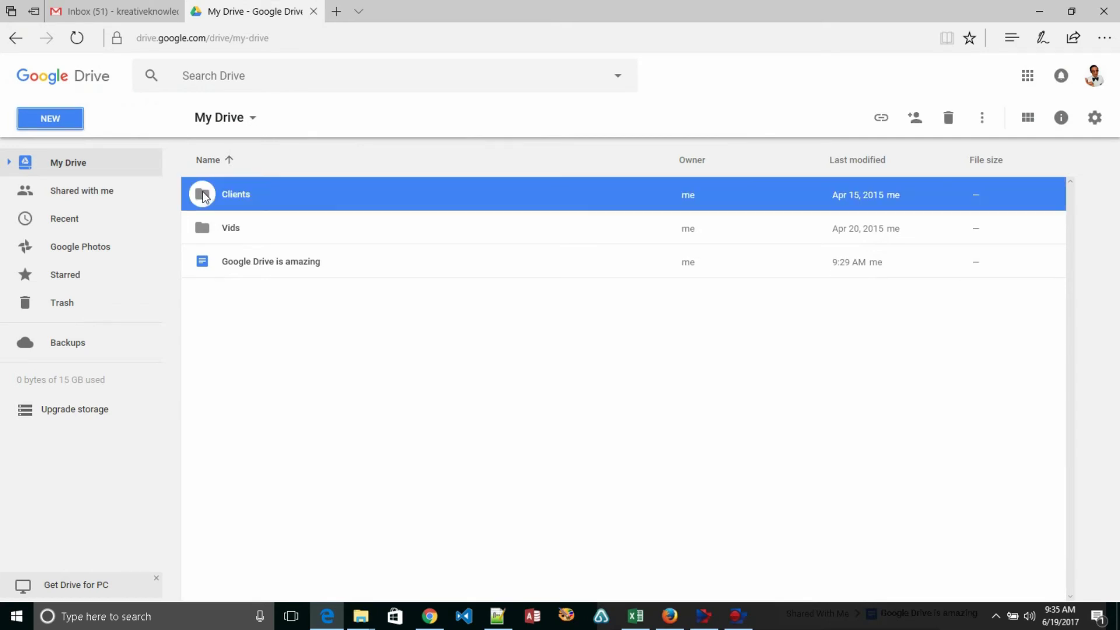
{"action": "double_click", "coordinate": [257, 194]}
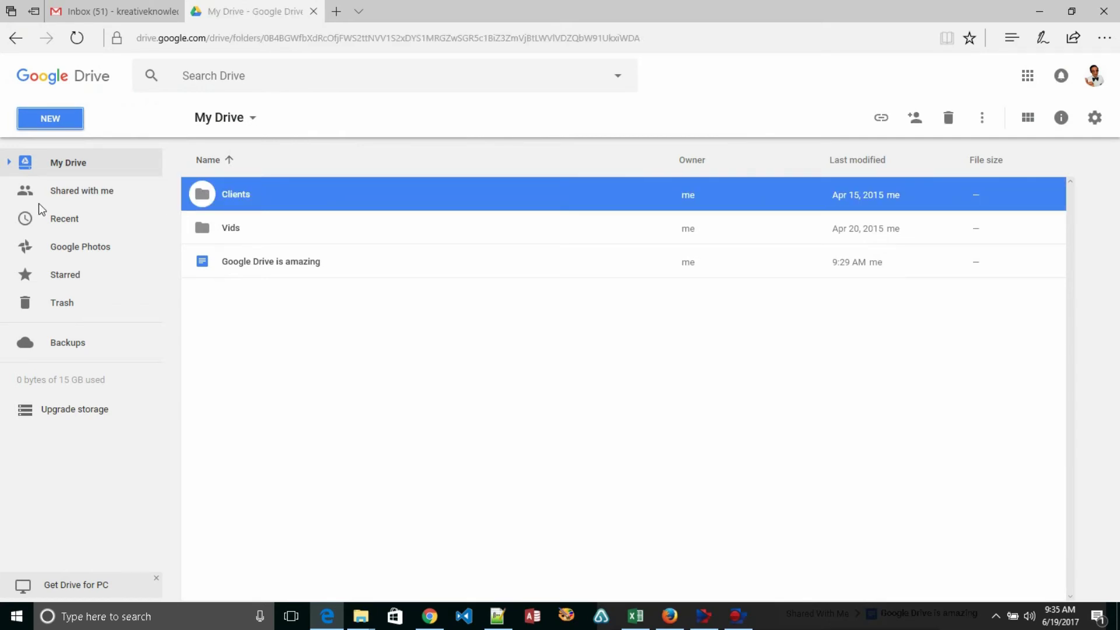
{"action": "left_click", "coordinate": [8, 162]}
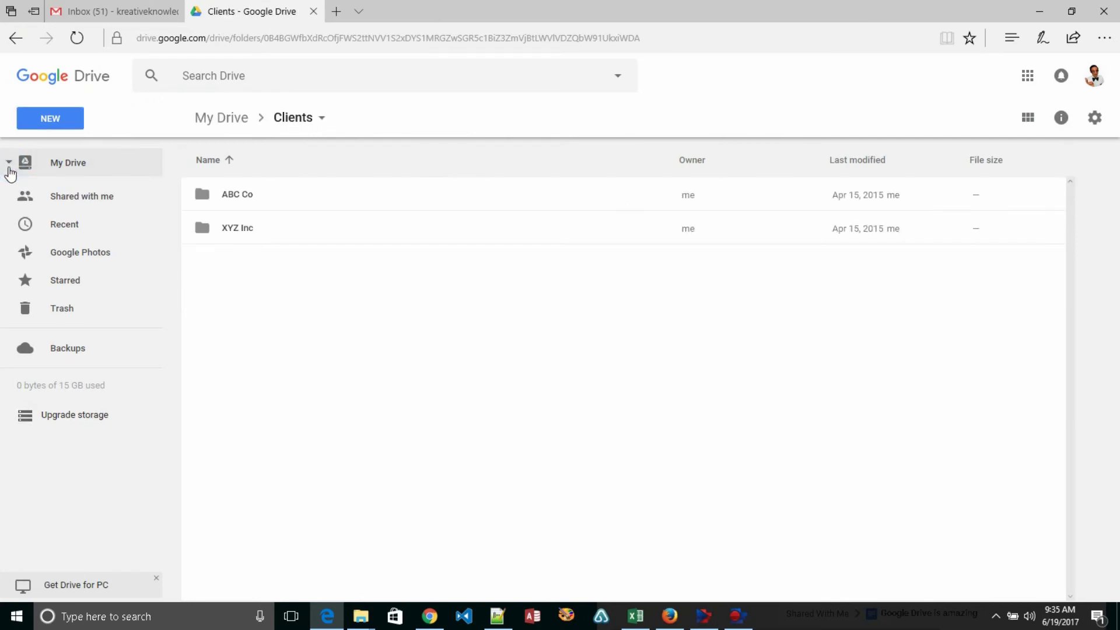
{"action": "left_click", "coordinate": [26, 188]}
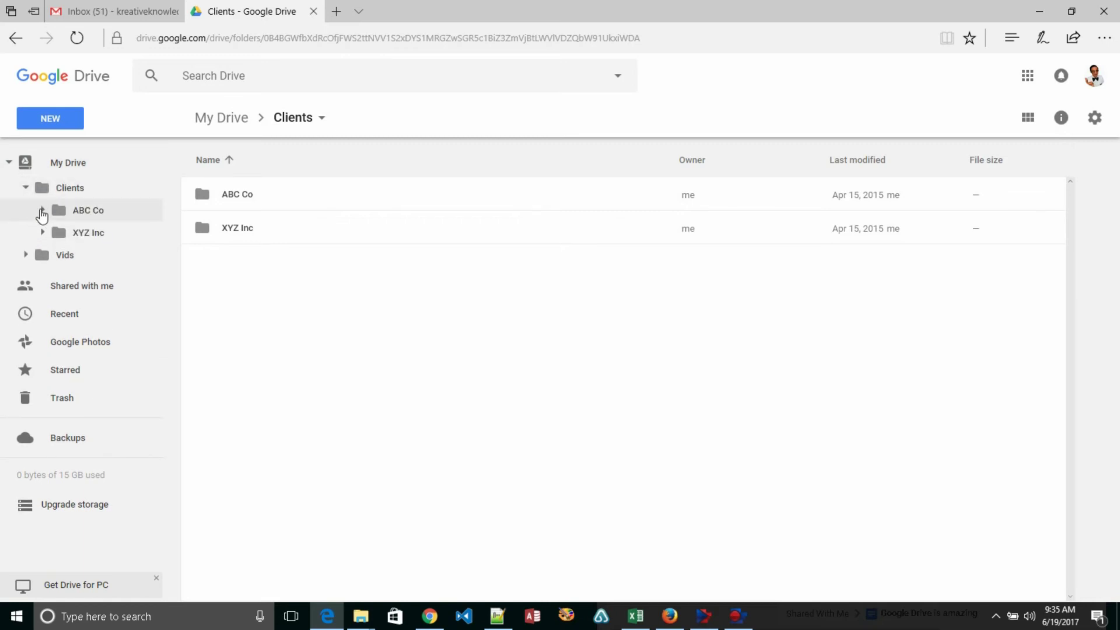
{"action": "left_click", "coordinate": [42, 212]}
{"action": "left_click", "coordinate": [42, 210]}
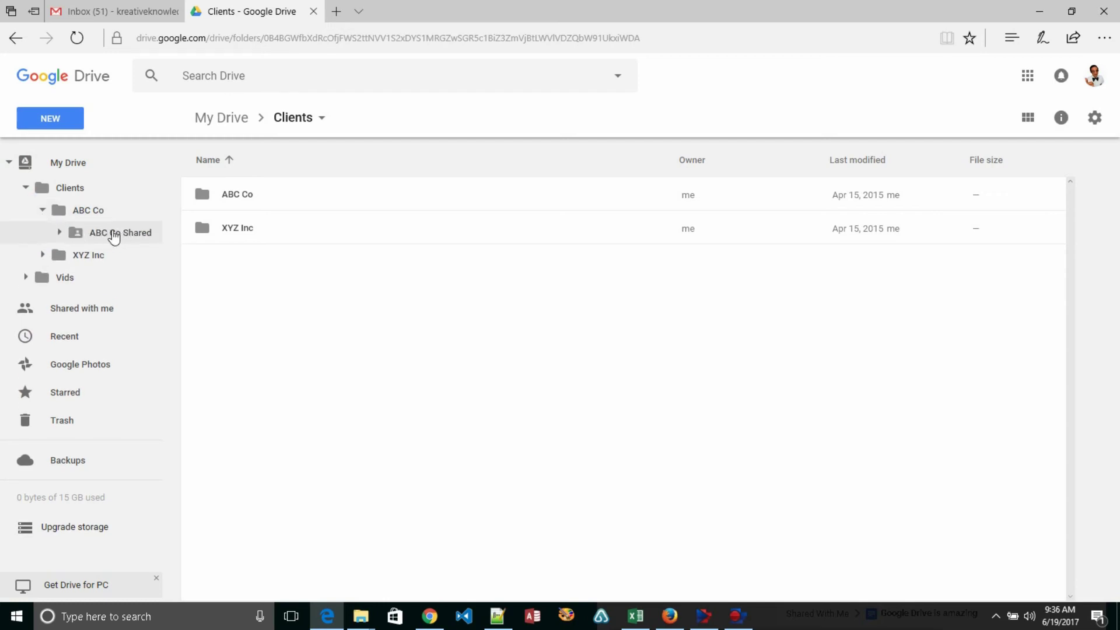
{"action": "left_click", "coordinate": [42, 210]}
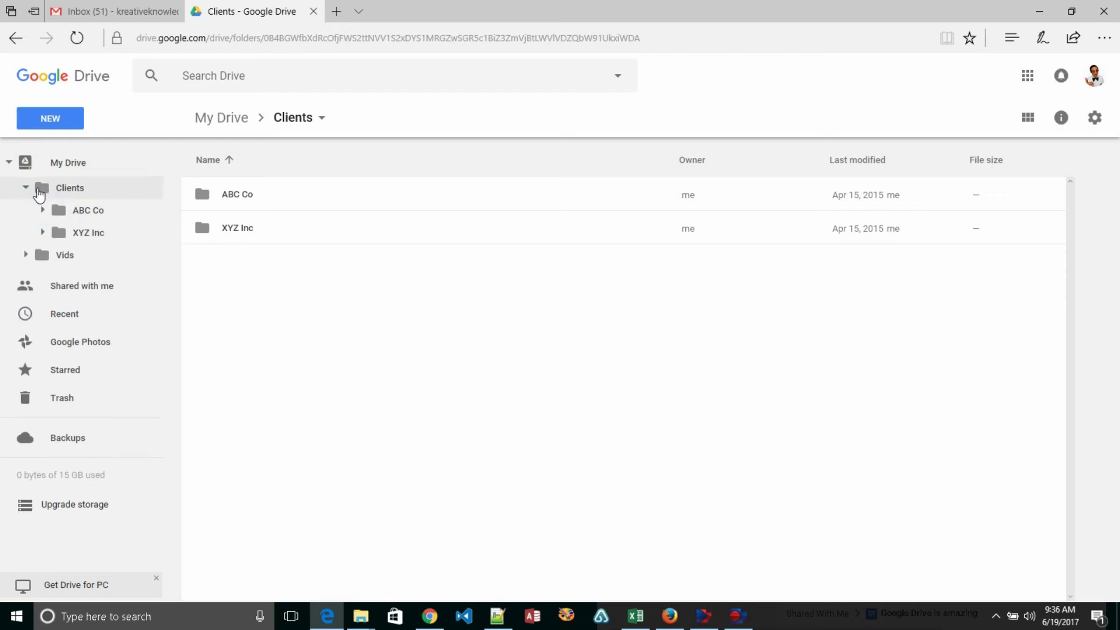
{"action": "left_click", "coordinate": [41, 192]}
- Create a new folder named 'Pulse Info' inside Clients
{"action": "left_click", "coordinate": [61, 127]}
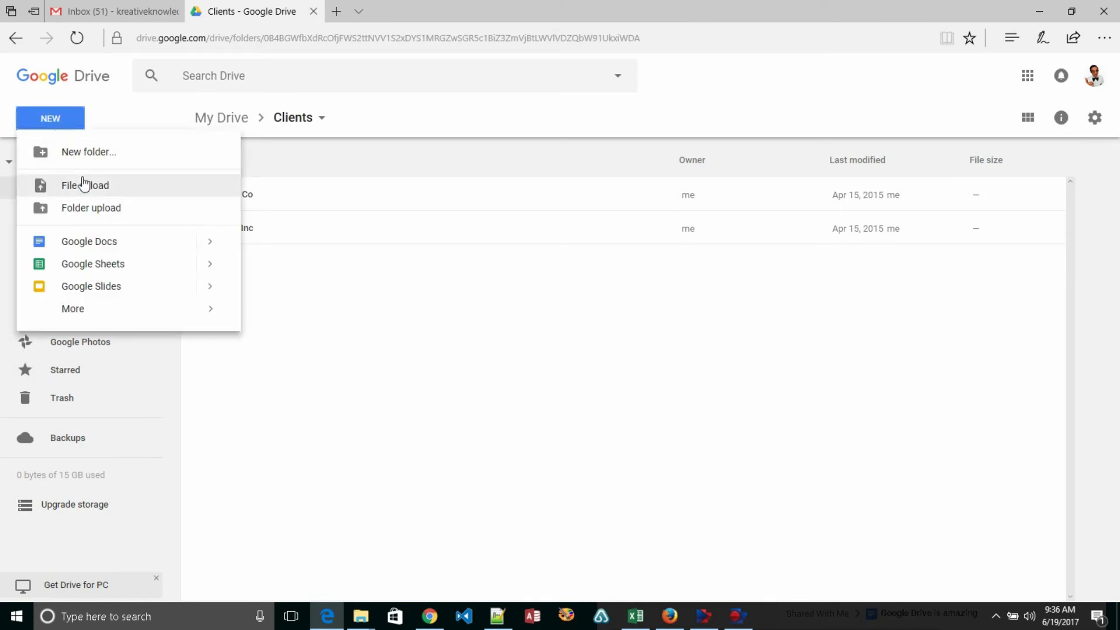
{"action": "left_click", "coordinate": [87, 155]}
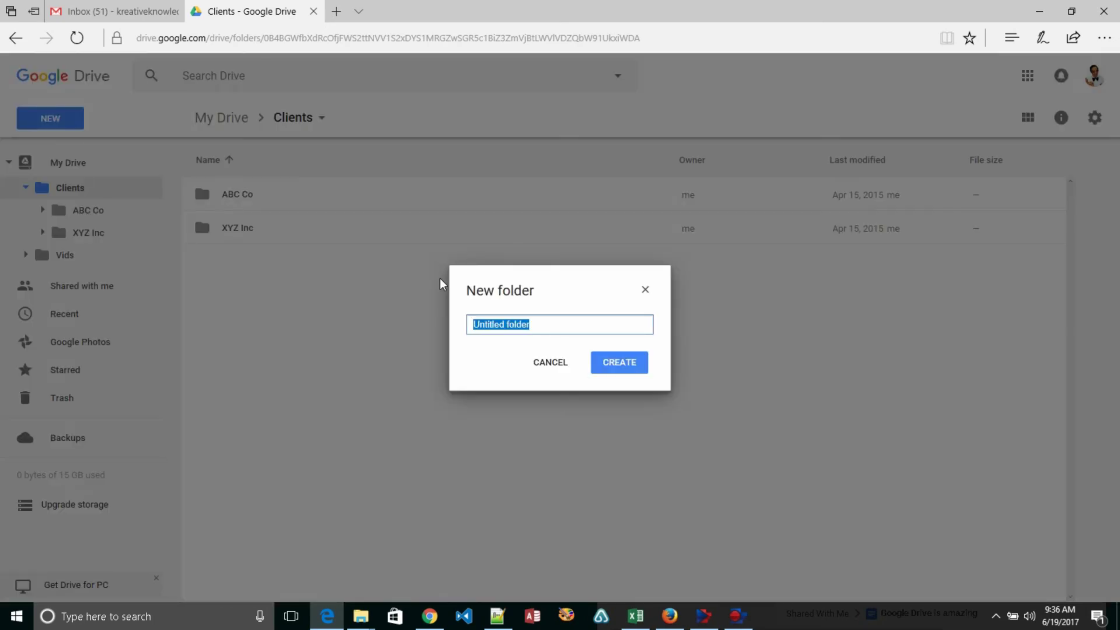
{"action": "type", "text": "Pulse Info"}
{"action": "key", "text": "Return"}
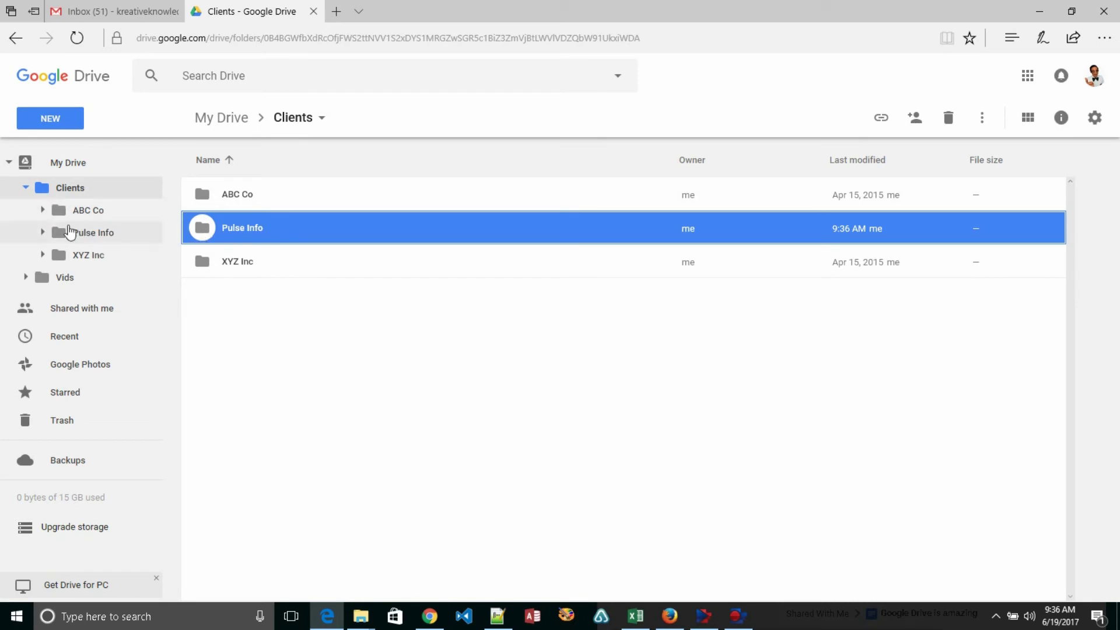
- Inside Pulse Info, create a subfolder named 'Pulse Info Shared'
{"action": "left_click", "coordinate": [43, 232]}
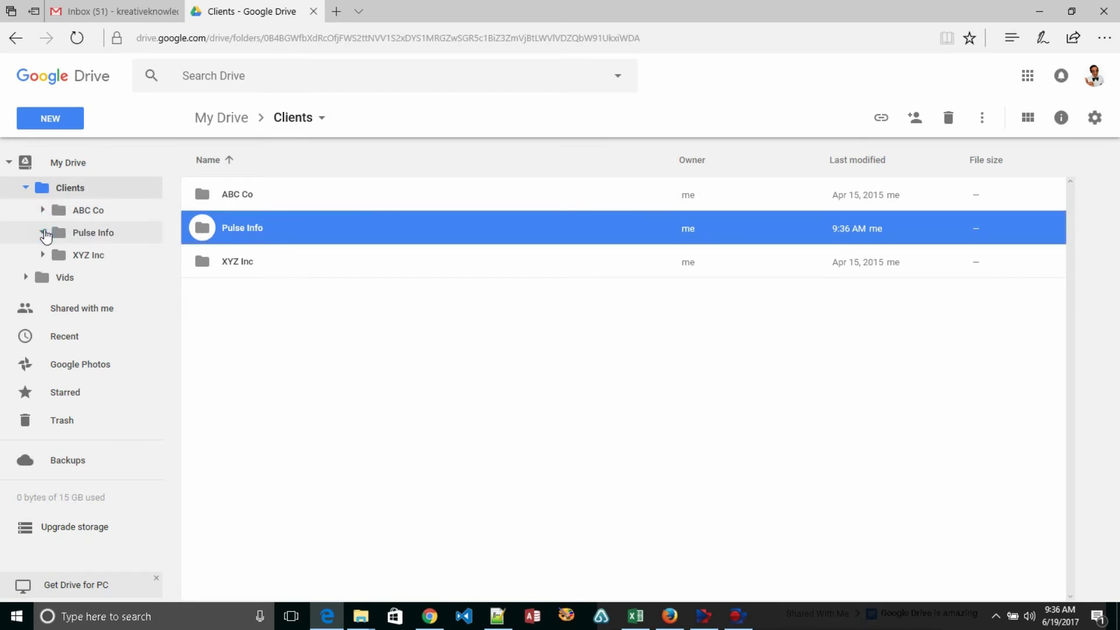
{"action": "left_click", "coordinate": [75, 231]}
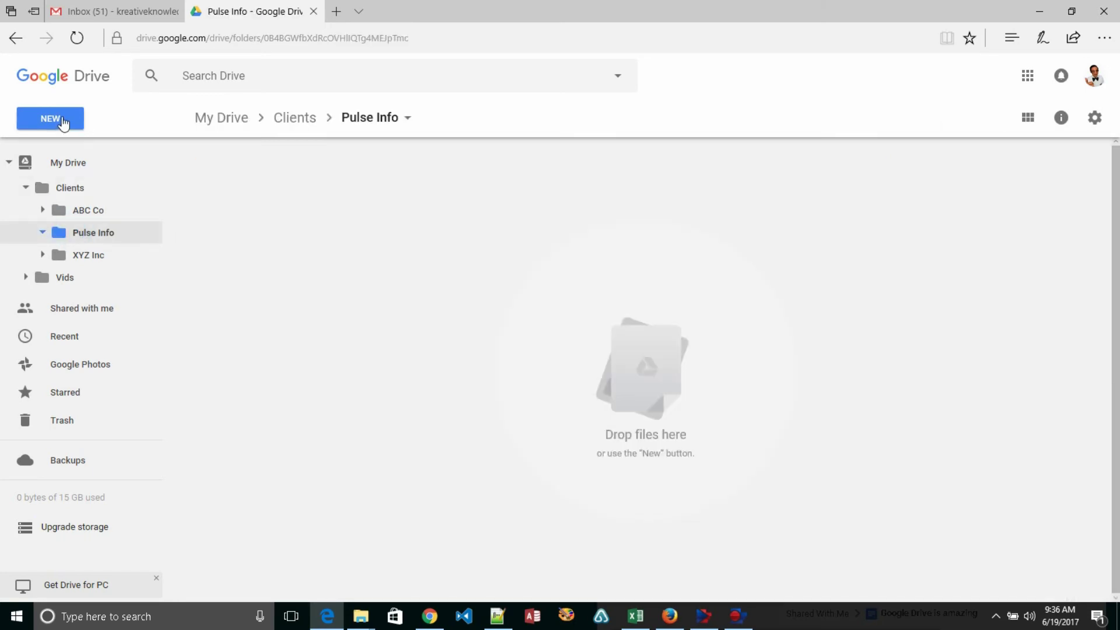
{"action": "left_click", "coordinate": [33, 119]}
{"action": "left_click", "coordinate": [87, 154]}
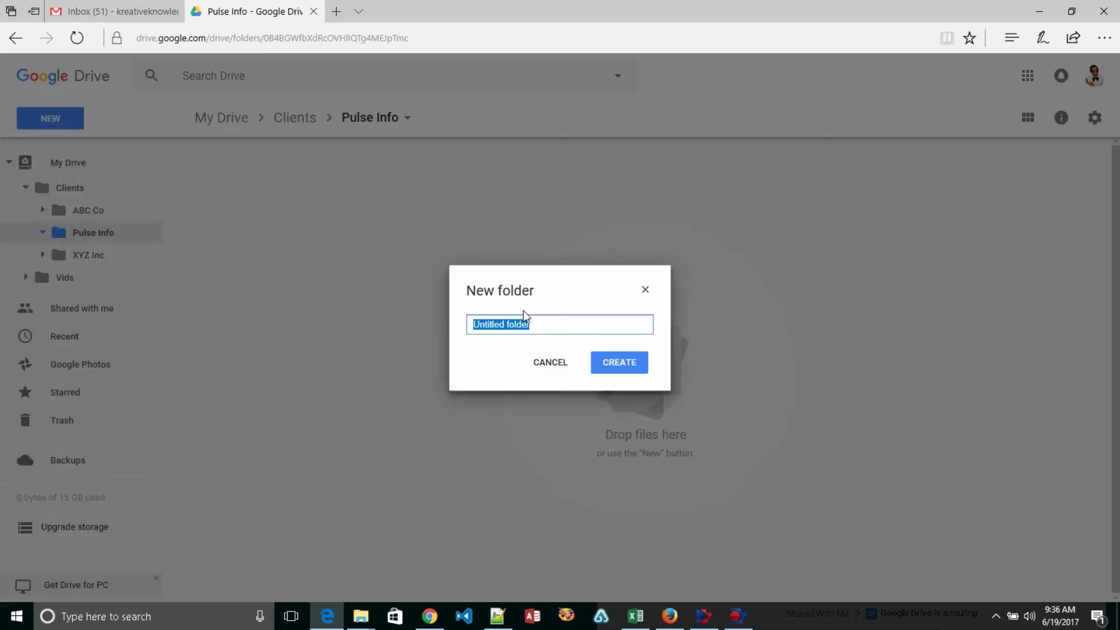
{"action": "type", "text": "Pulse Info Shared"}
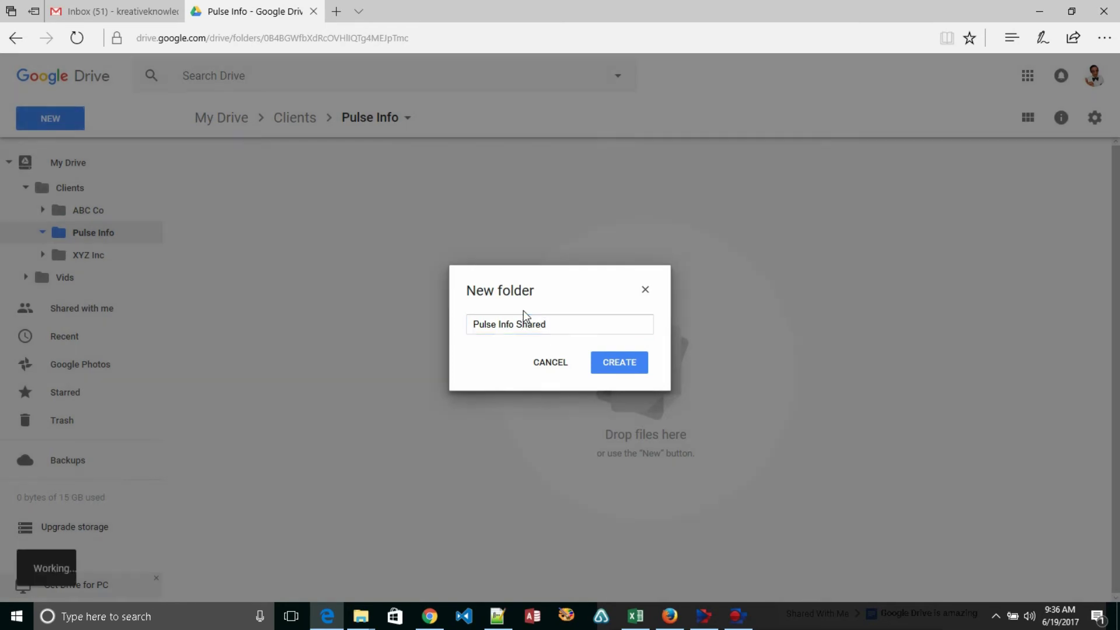
{"action": "key", "text": "Return"}
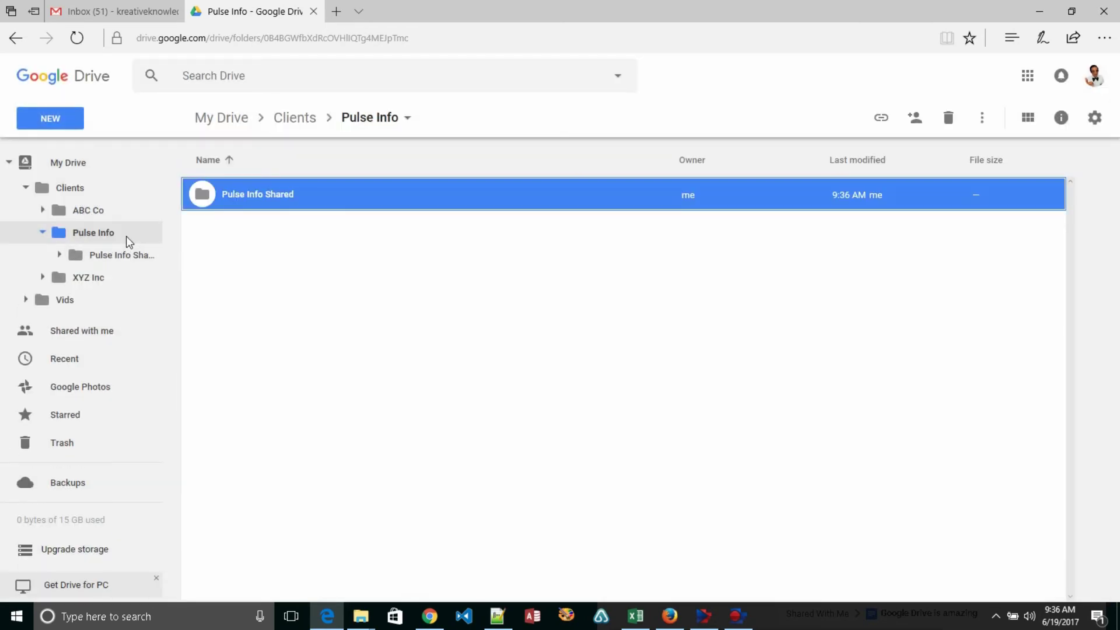
- Share the Pulse Info Shared folder with the second user's suggested contact, with Notify people turned off
{"action": "left_click", "coordinate": [109, 256]}
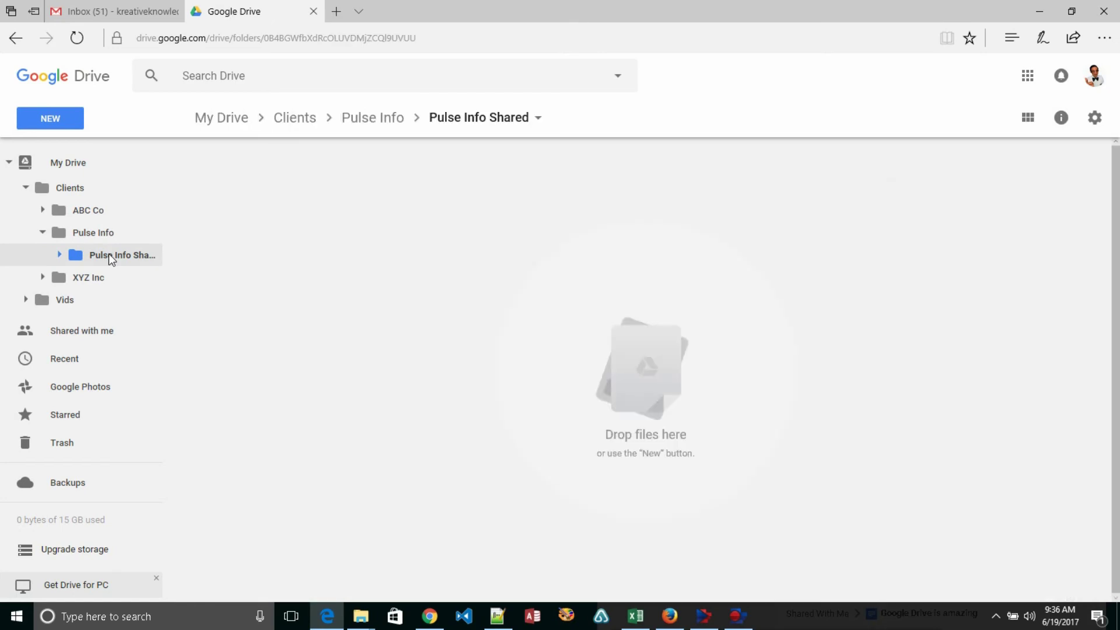
{"action": "left_click", "coordinate": [538, 118]}
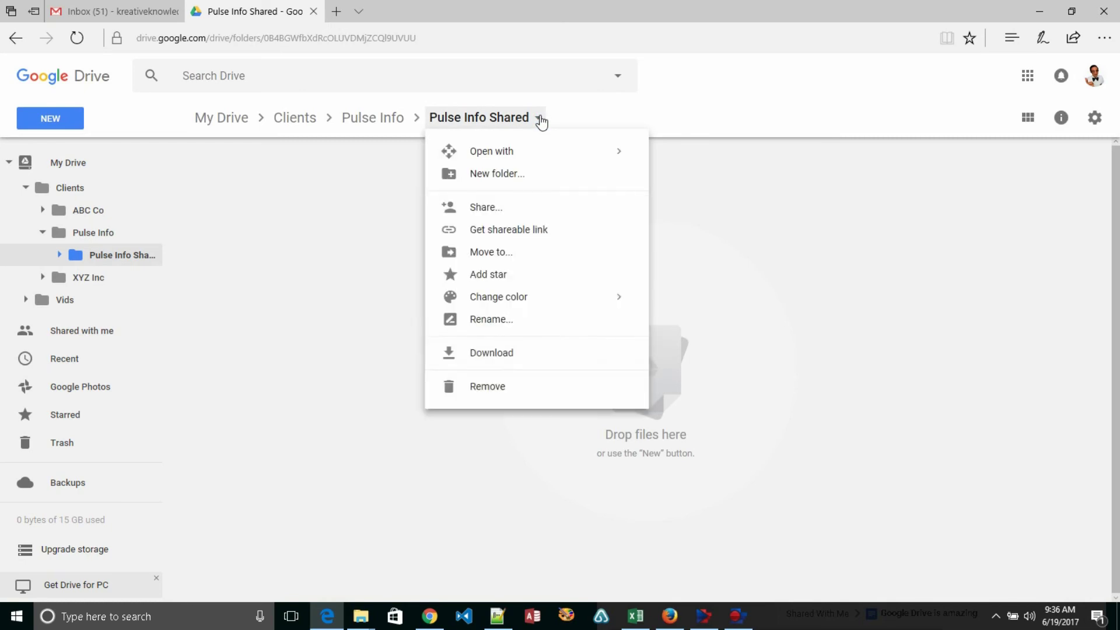
{"action": "left_click", "coordinate": [498, 209]}
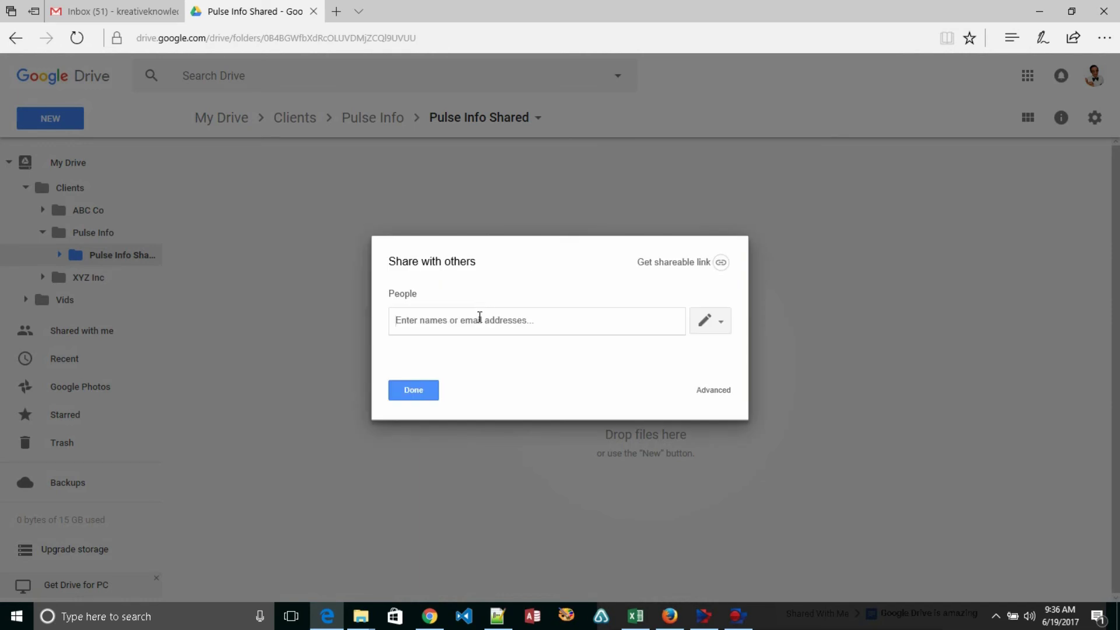
{"action": "left_click", "coordinate": [480, 318]}
{"action": "type", "text": "matt."}
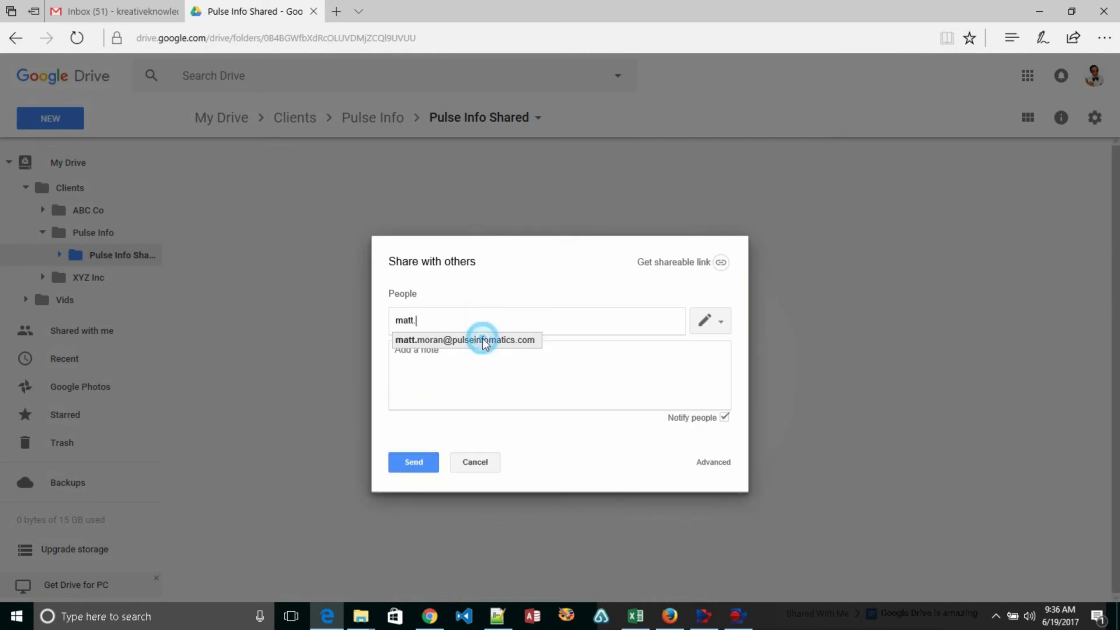
{"action": "left_click", "coordinate": [482, 338]}
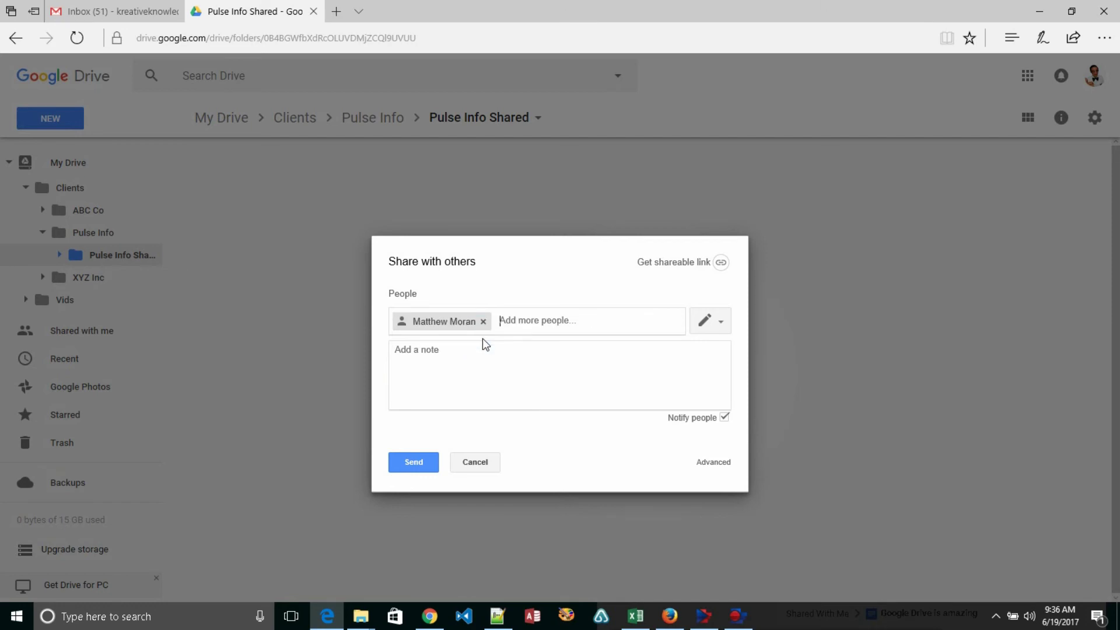
{"action": "left_click", "coordinate": [724, 417]}
{"action": "left_click", "coordinate": [413, 390]}
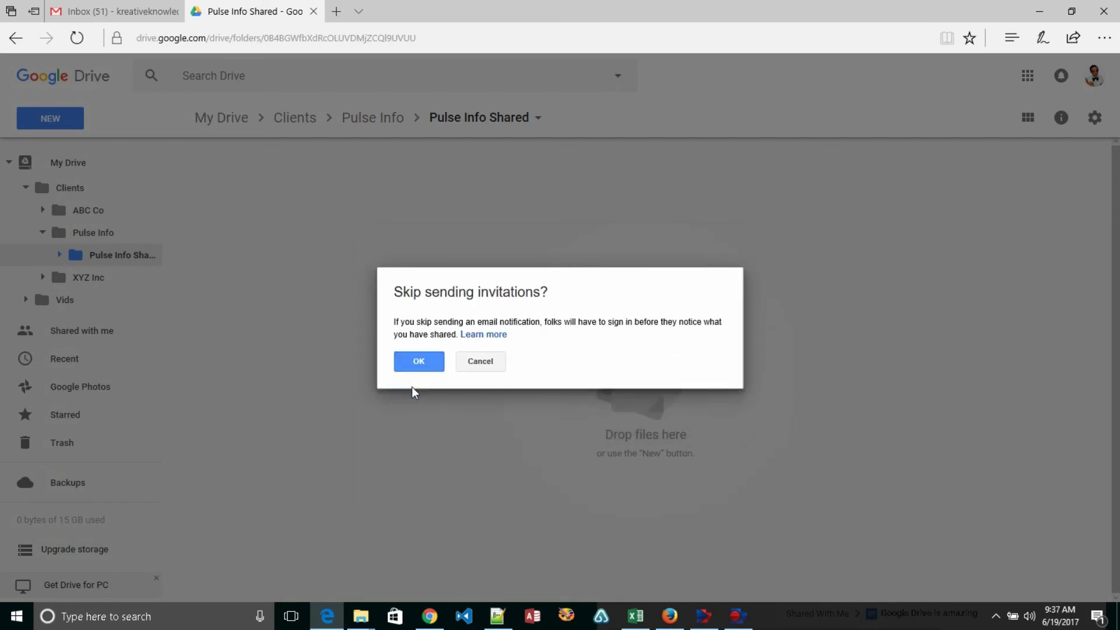
{"action": "left_click", "coordinate": [420, 362]}
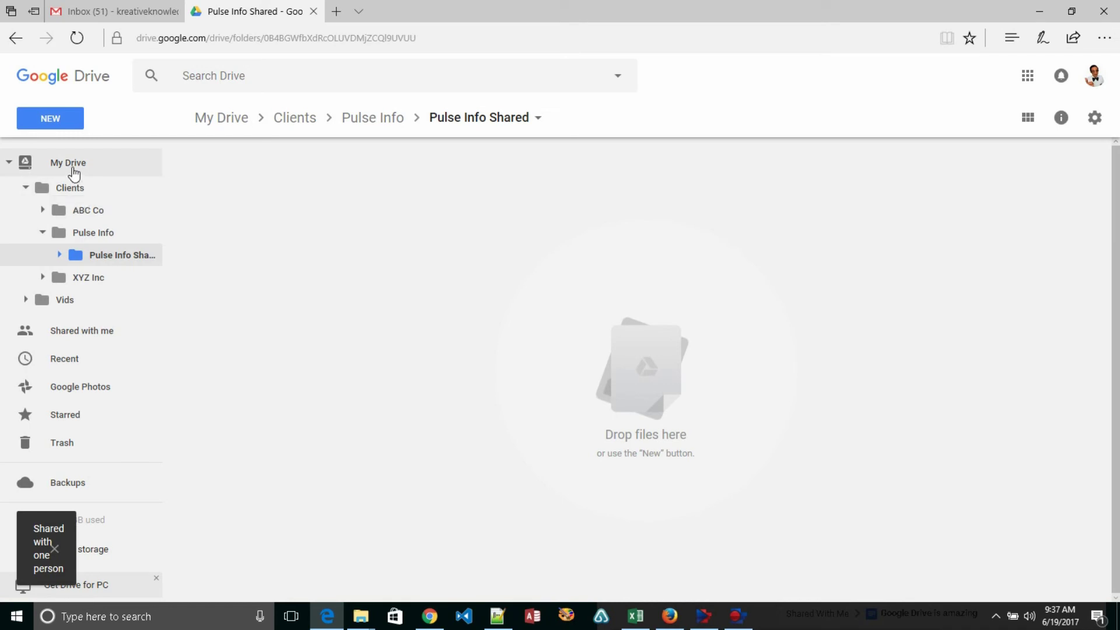
- In My Drive, remove the second user from 'Google Drive is amazing' advanced sharing and save
{"action": "left_click", "coordinate": [73, 169]}
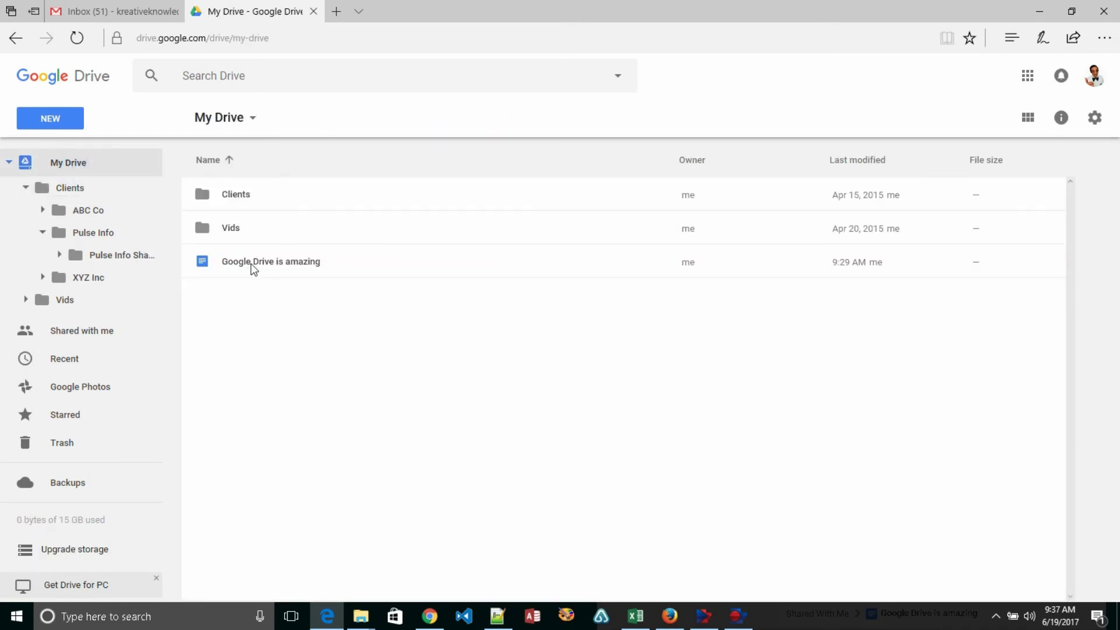
{"action": "left_click", "coordinate": [251, 264]}
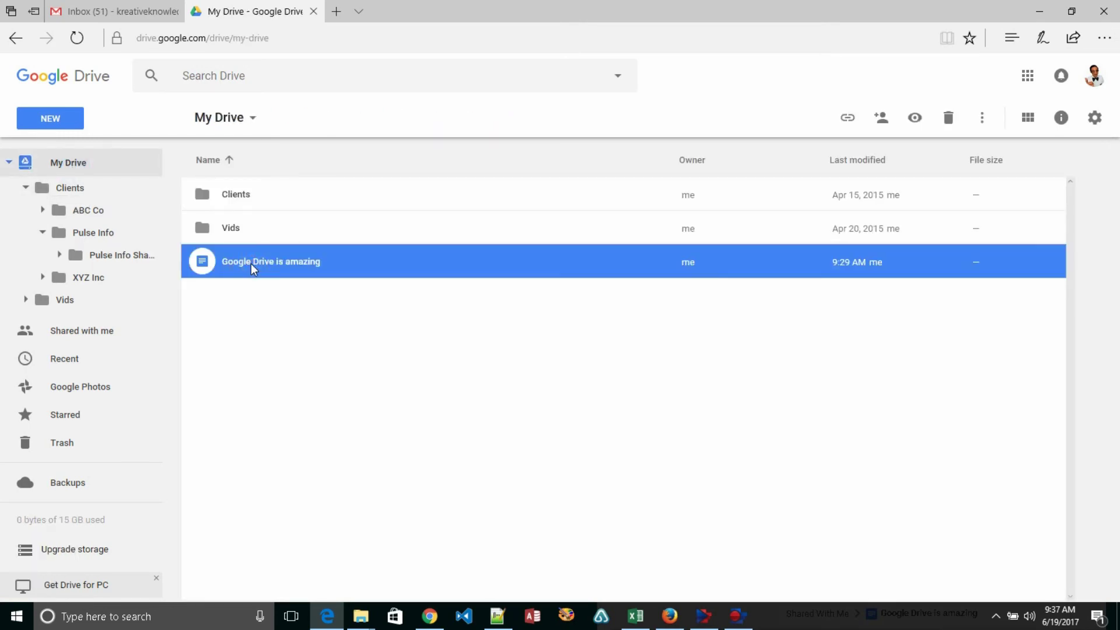
{"action": "right_click", "coordinate": [251, 264]}
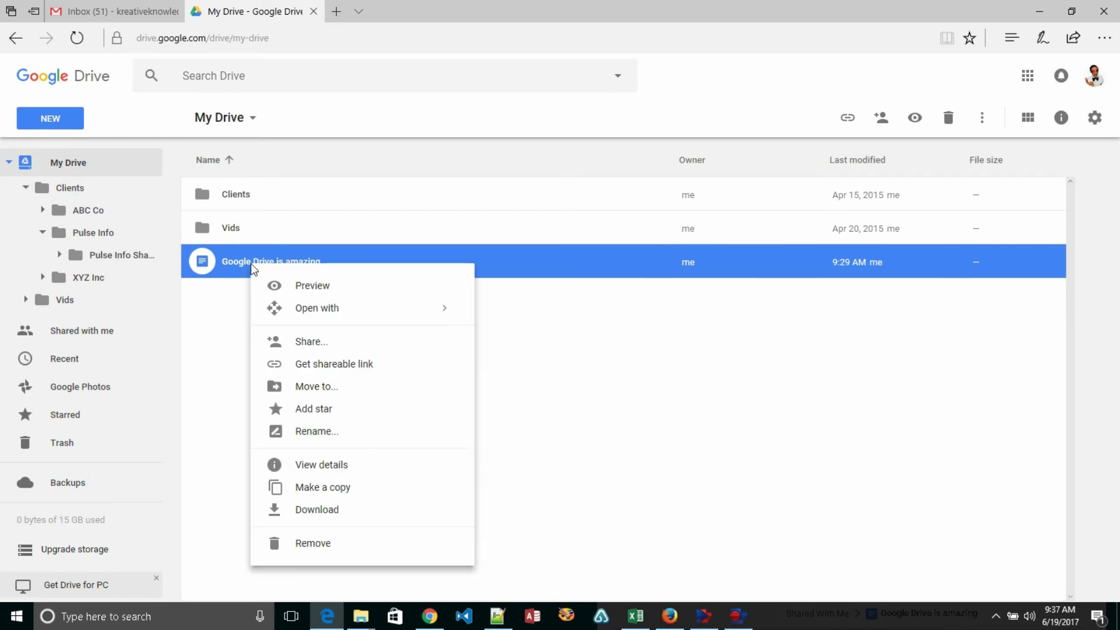
{"action": "left_click", "coordinate": [319, 344]}
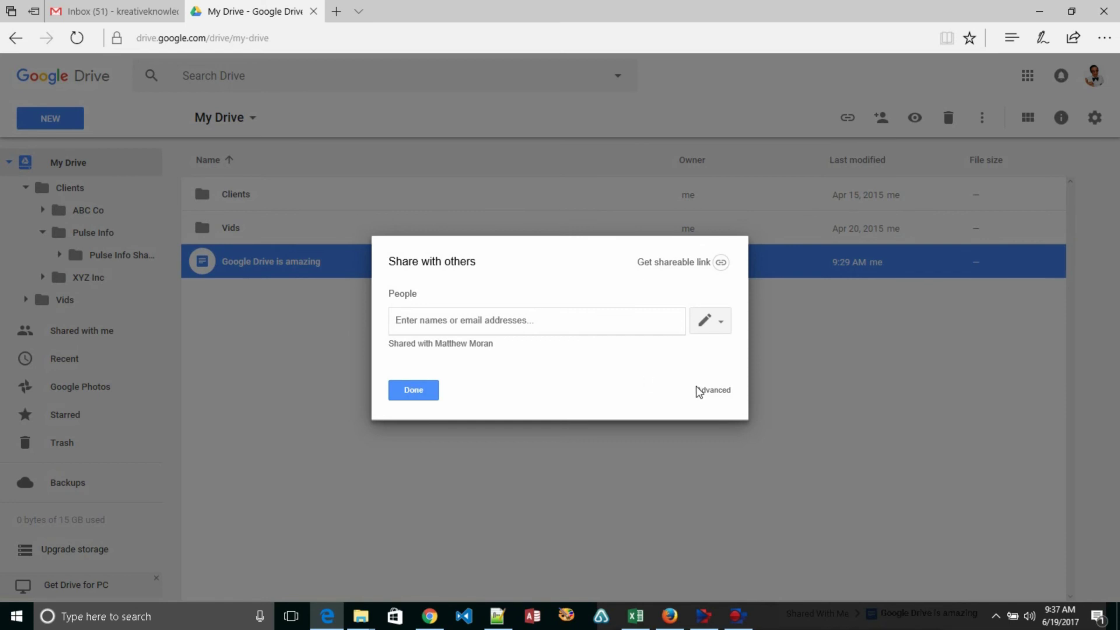
{"action": "left_click", "coordinate": [708, 398]}
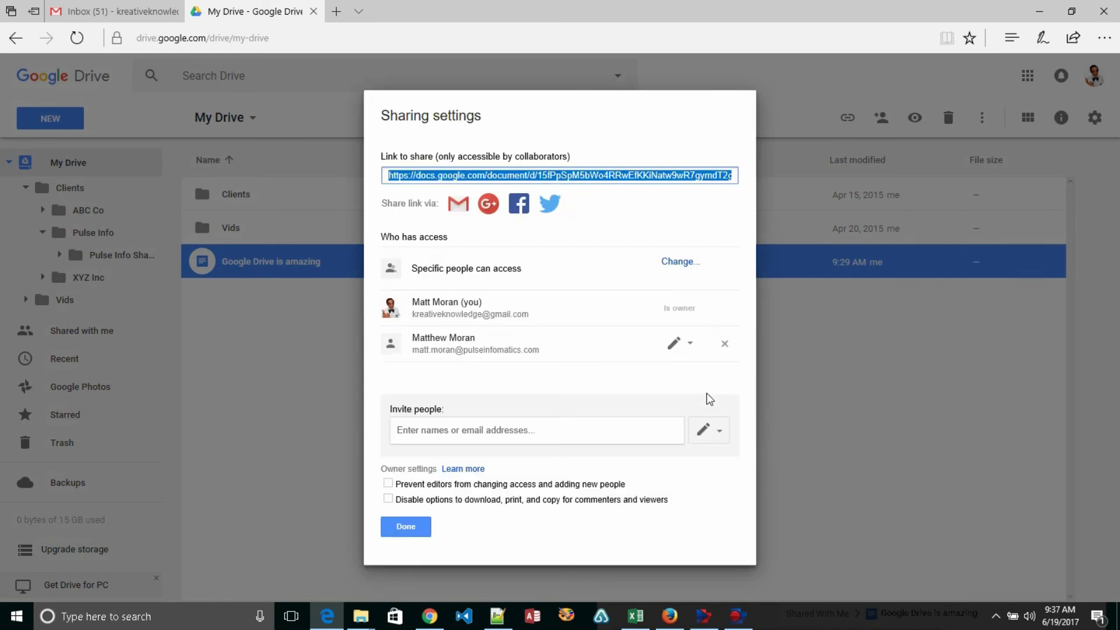
{"action": "left_click", "coordinate": [724, 346]}
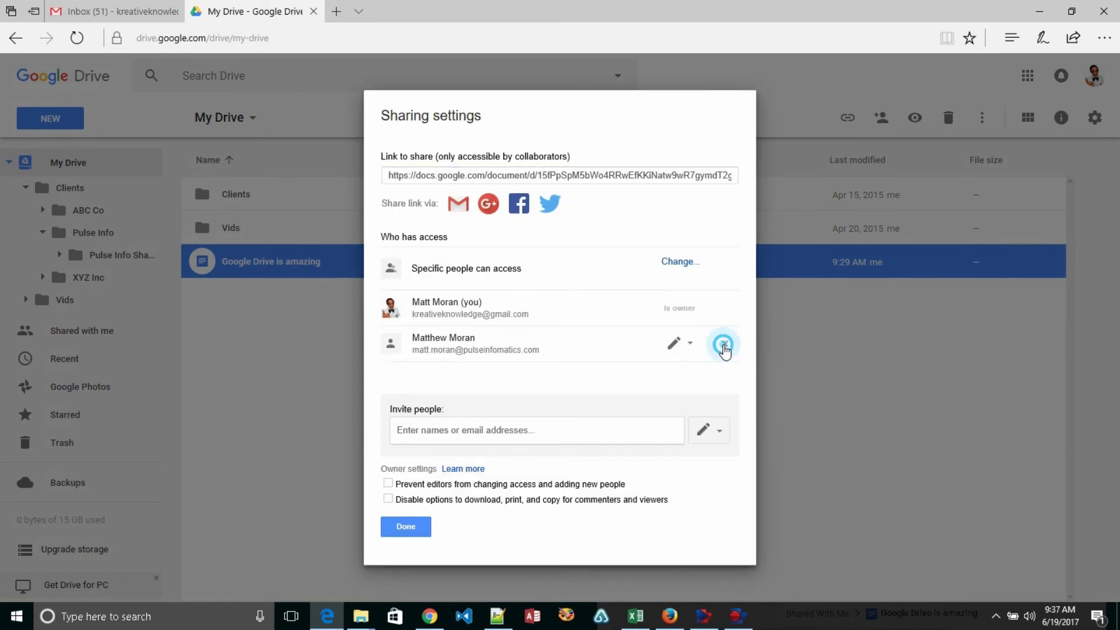
{"action": "left_click", "coordinate": [432, 505]}
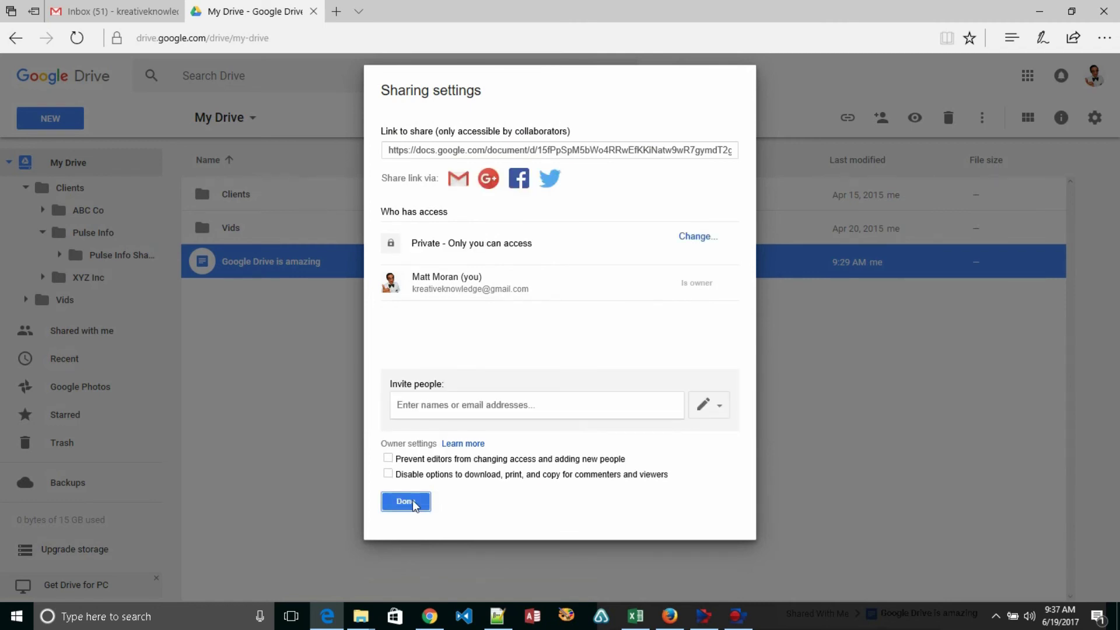
{"action": "left_click", "coordinate": [412, 501]}
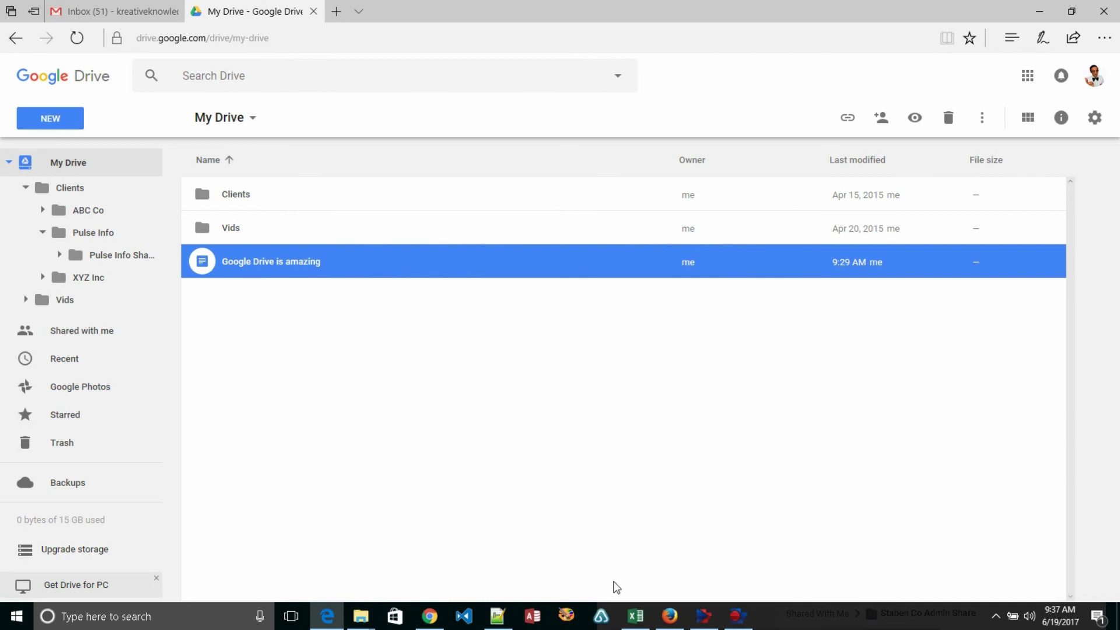
{"action": "left_click", "coordinate": [670, 615]}
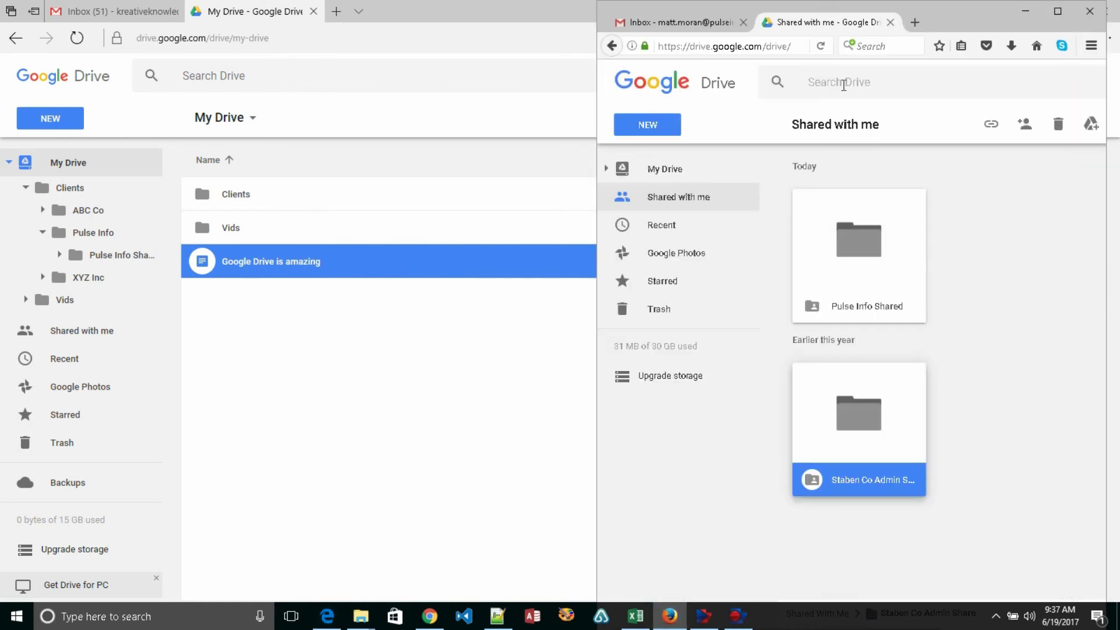
{"action": "left_click", "coordinate": [1060, 10]}
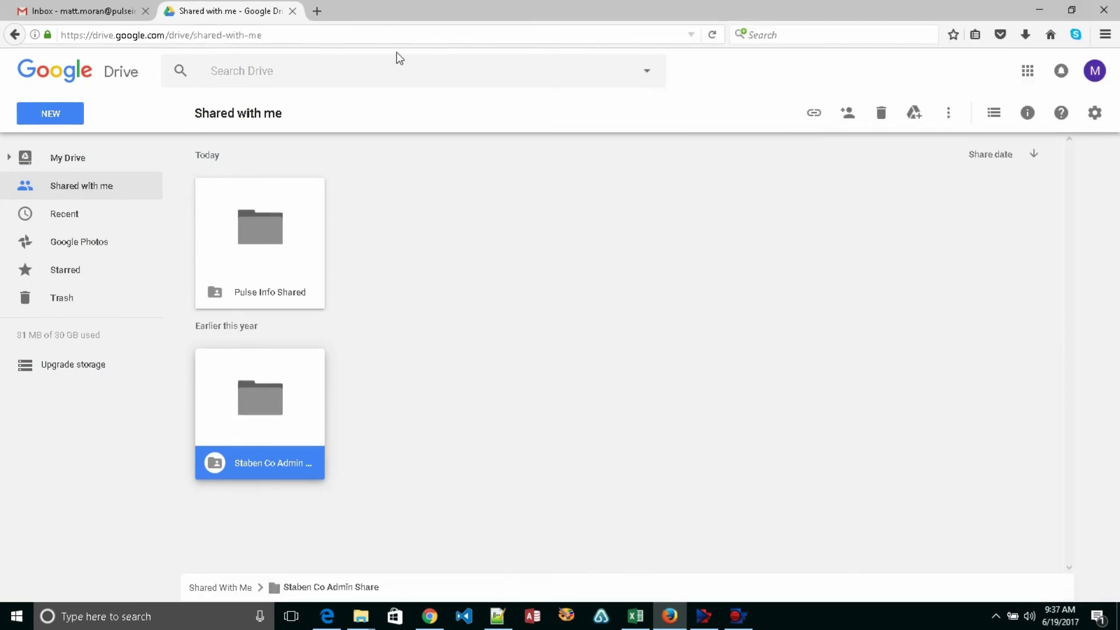
{"action": "double_click", "coordinate": [259, 232]}
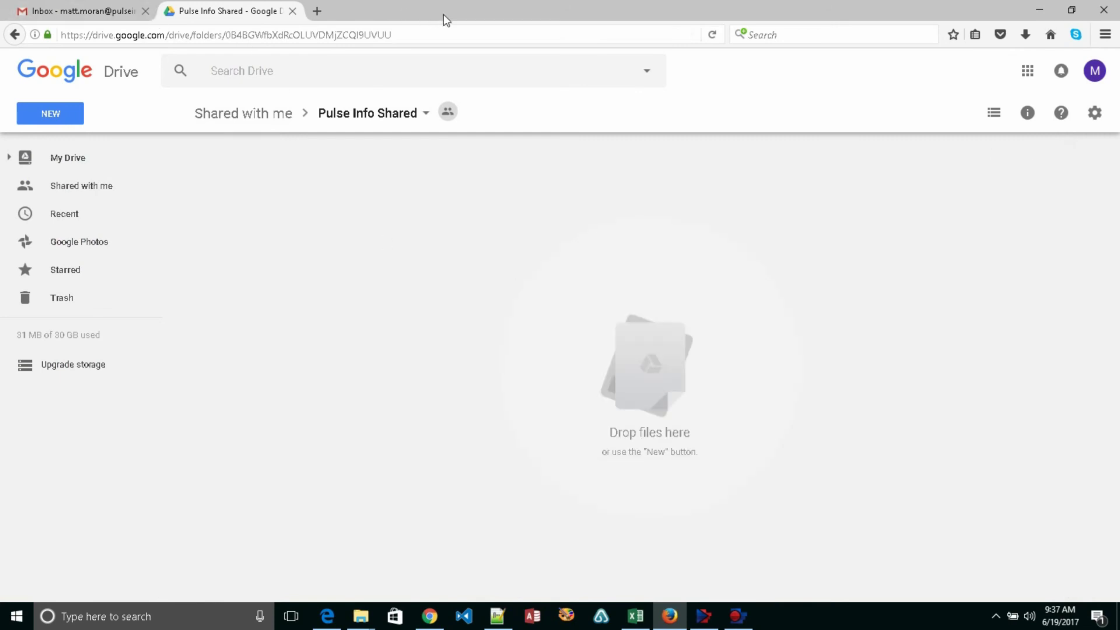
{"action": "key", "text": "alt+Tab"}
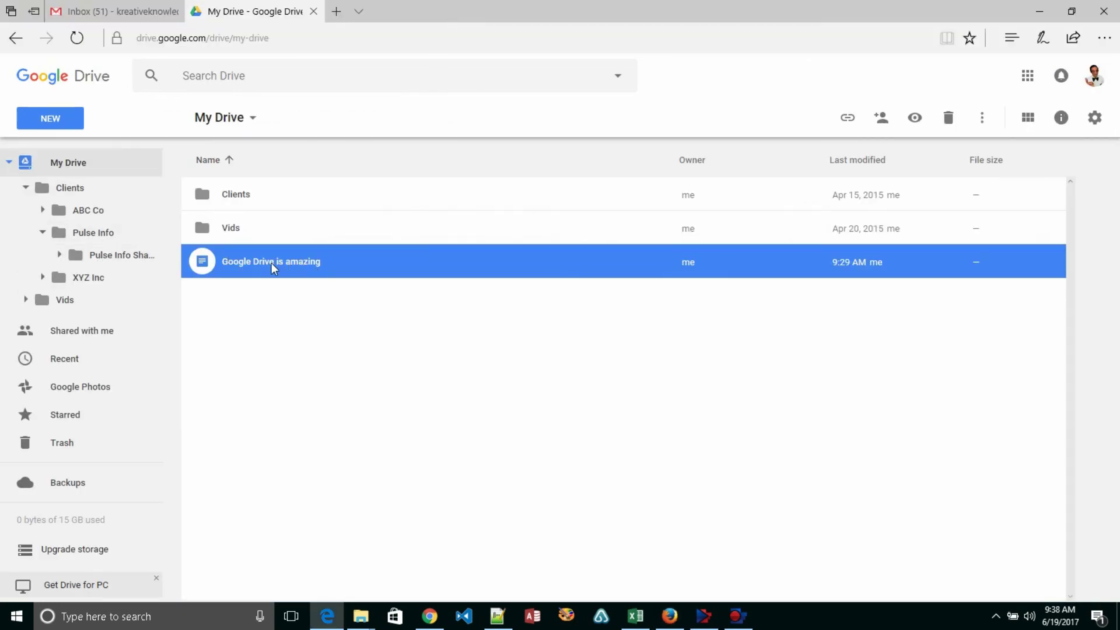
- Move 'Google Drive is amazing' into Pulse Info Shared, open that folder, and dismiss two YouTube notifications
{"action": "left_click_drag", "start_coordinate": [251, 262], "coordinate": [136, 264]}
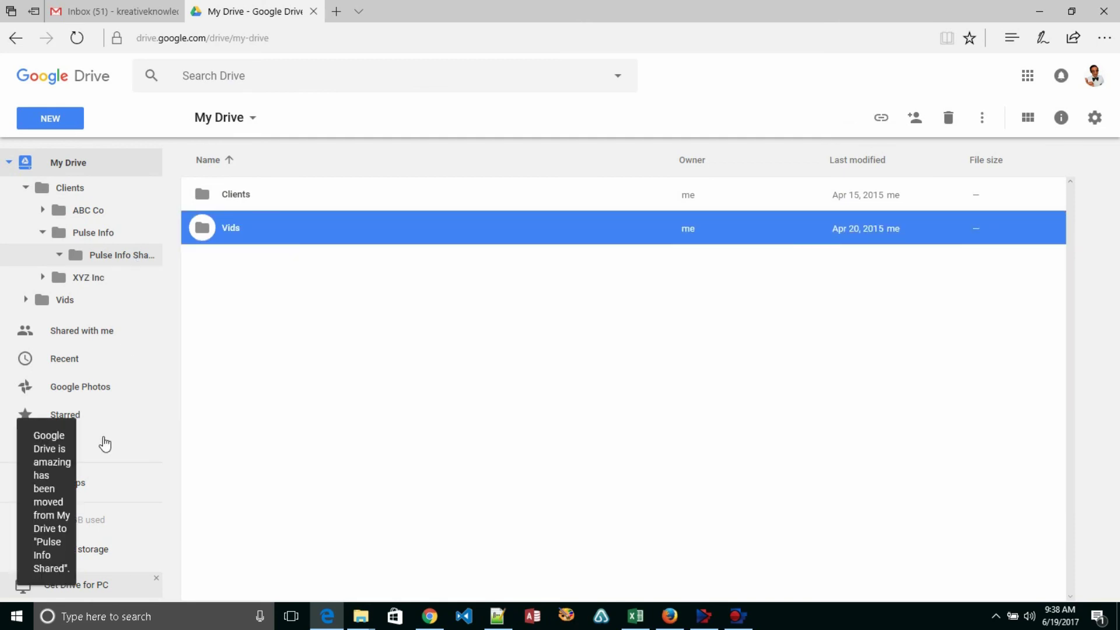
{"action": "mouse_move", "coordinate": [114, 540]}
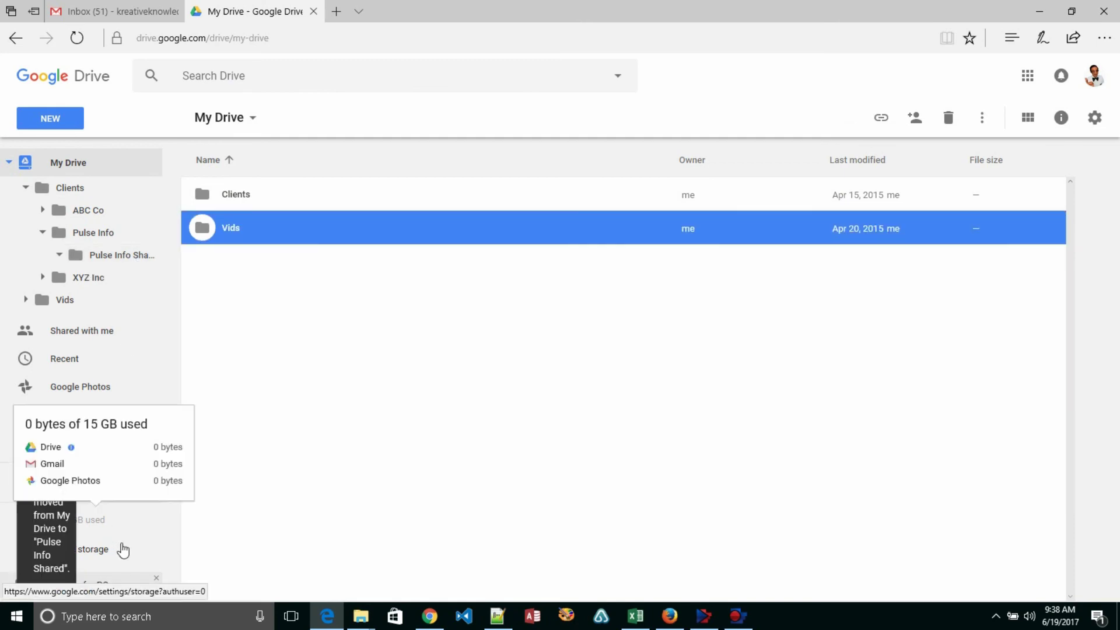
{"action": "left_click", "coordinate": [121, 255]}
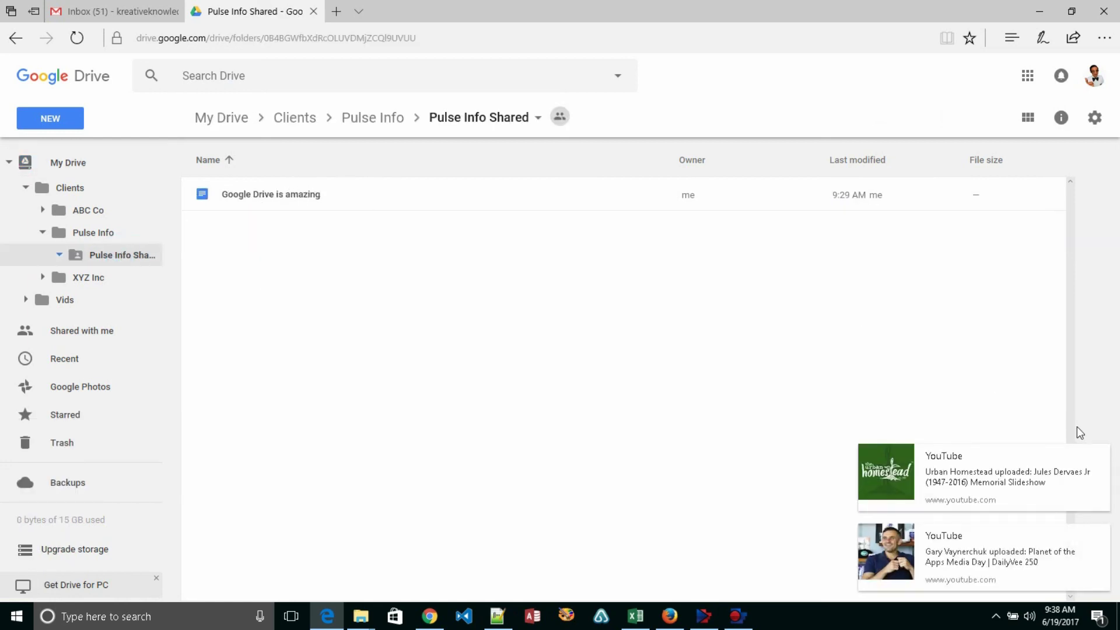
{"action": "left_click", "coordinate": [1101, 458]}
{"action": "left_click", "coordinate": [1100, 533]}
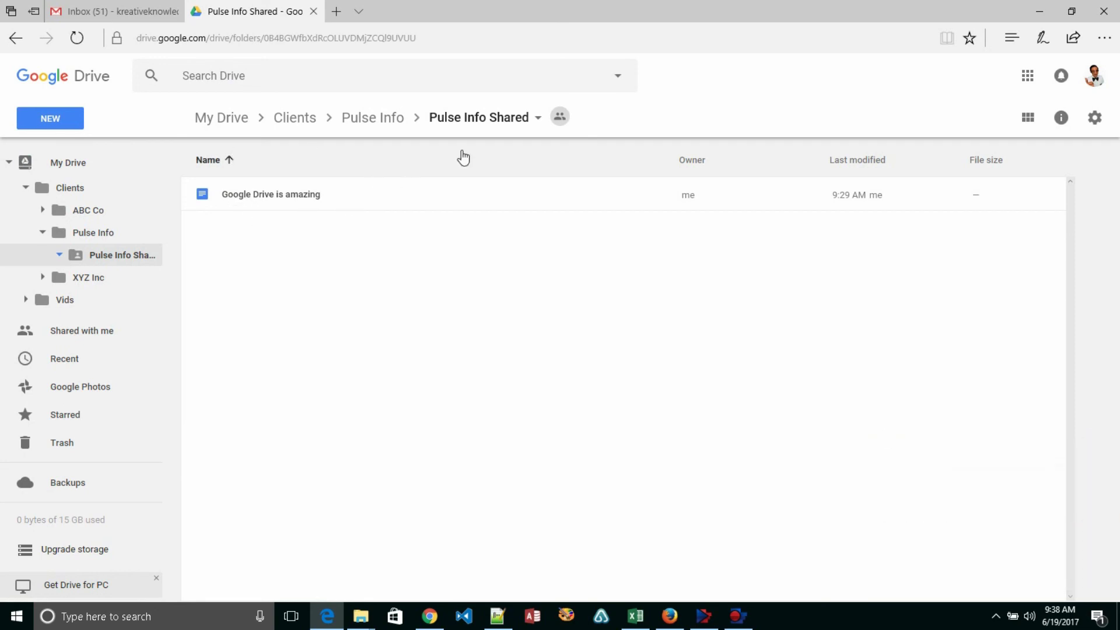
{"action": "left_click", "coordinate": [1041, 14]}
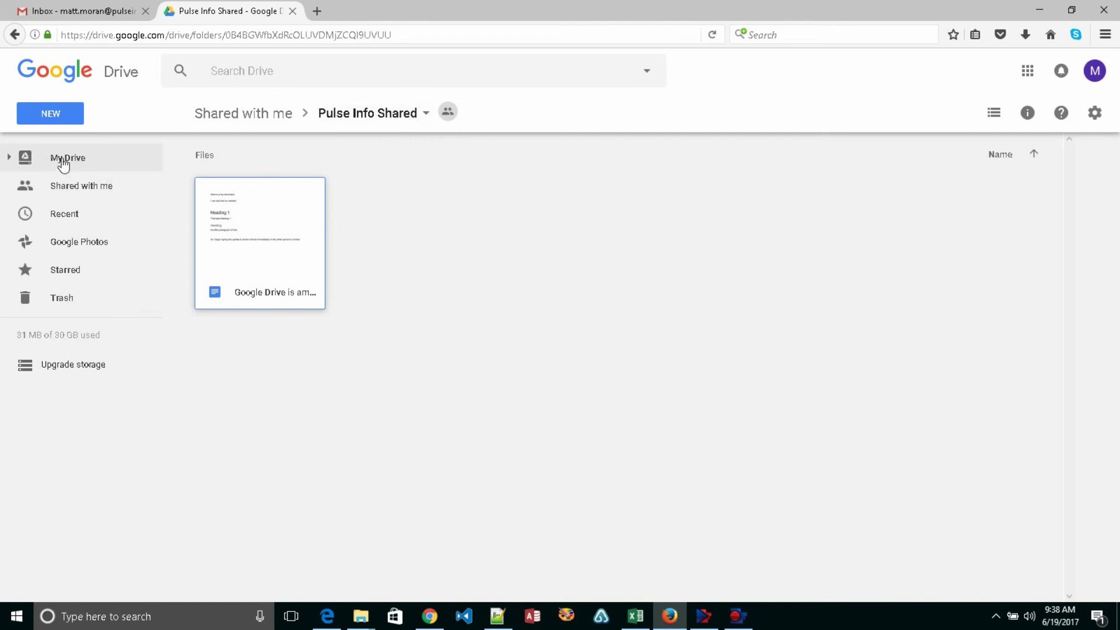
{"action": "key", "text": "alt+Tab"}
{"action": "key", "text": "alt+Tab"}
{"action": "key", "text": "alt+Tab"}
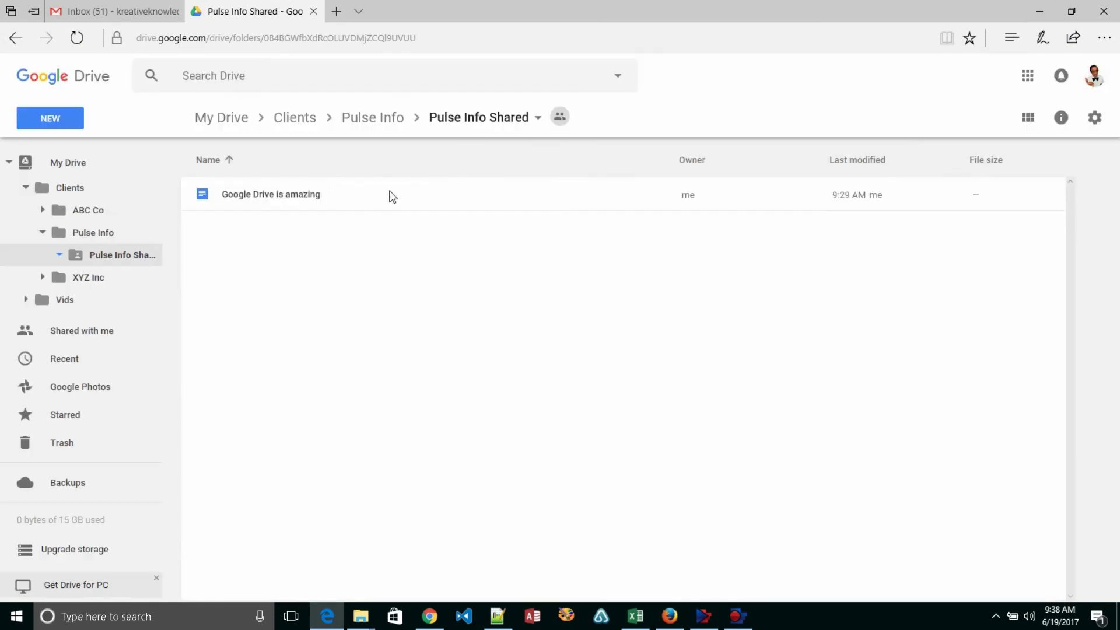
{"action": "left_click", "coordinate": [107, 13]}
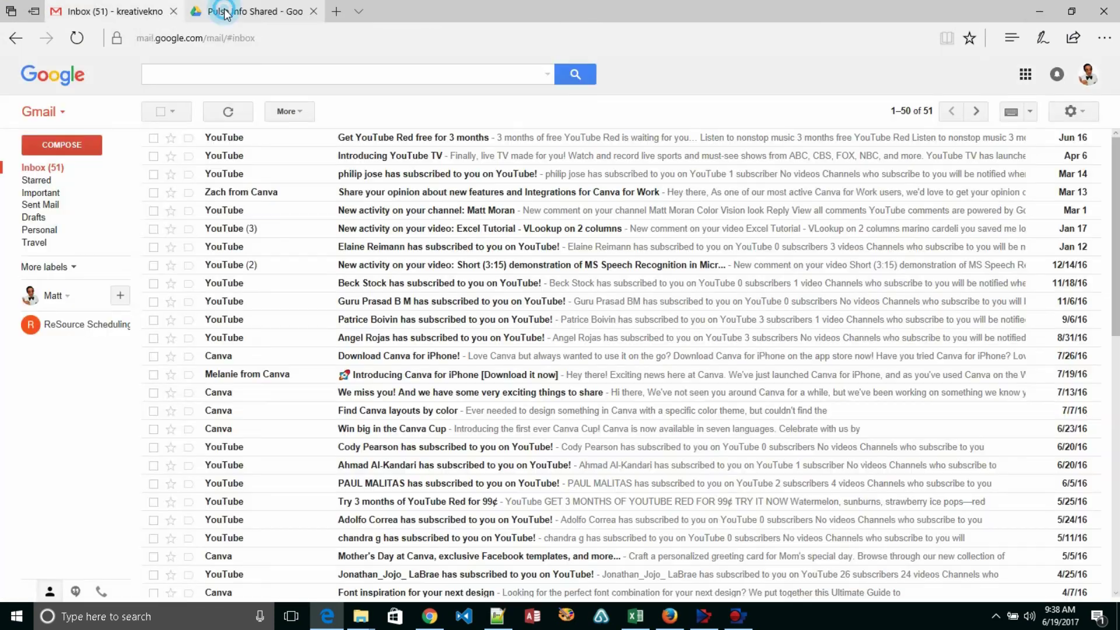
{"action": "left_click", "coordinate": [225, 12]}
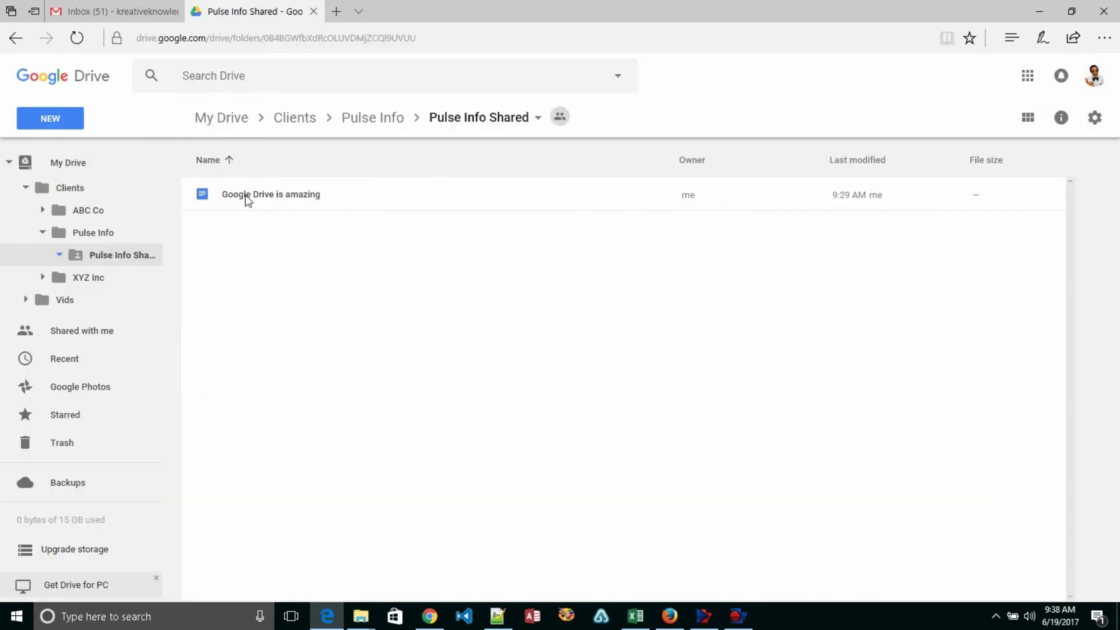